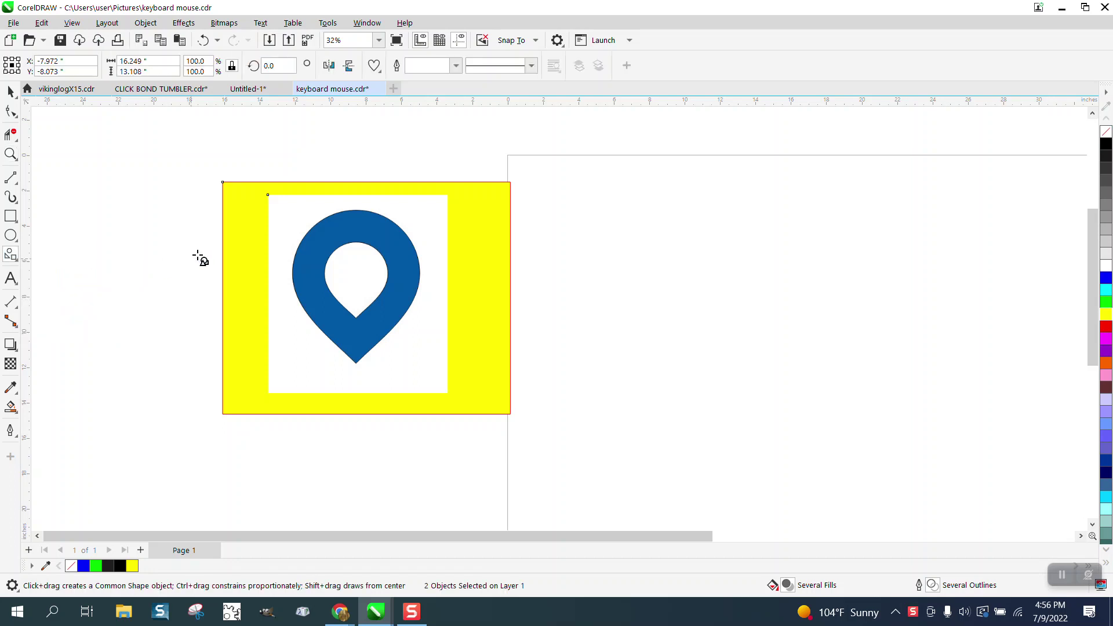
left_click(380, 72)
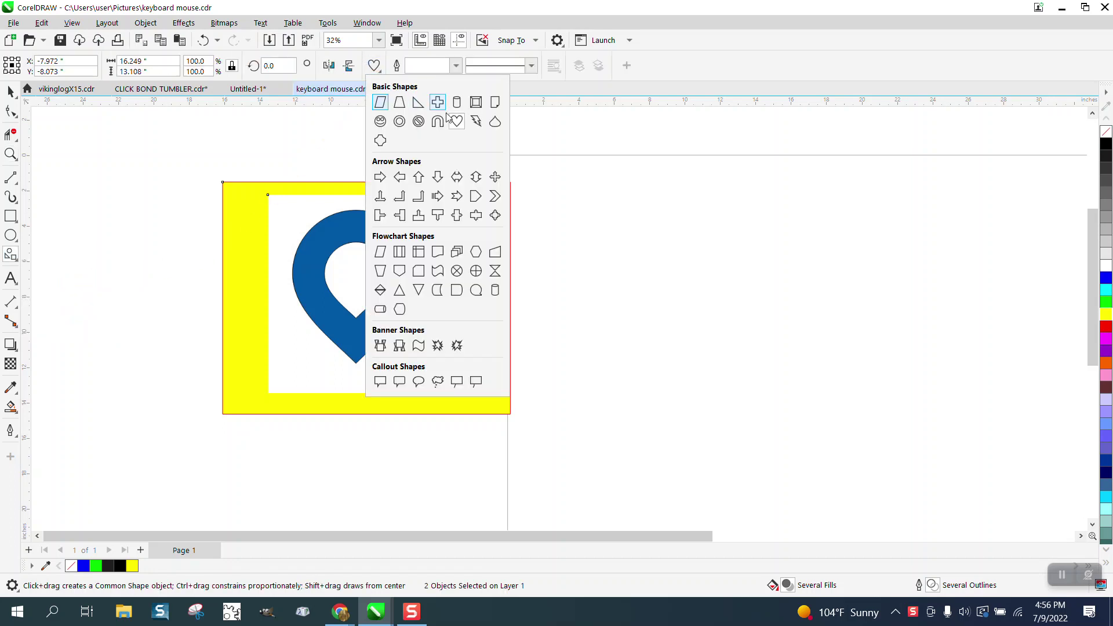
left_click(497, 124)
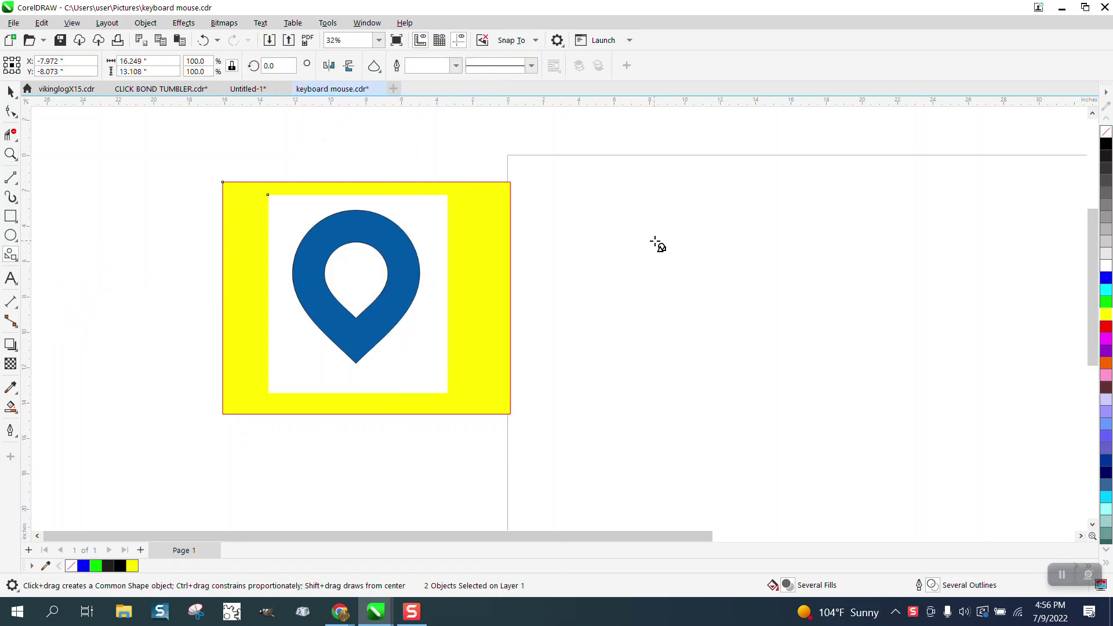
left_click_drag(680, 236, 581, 405)
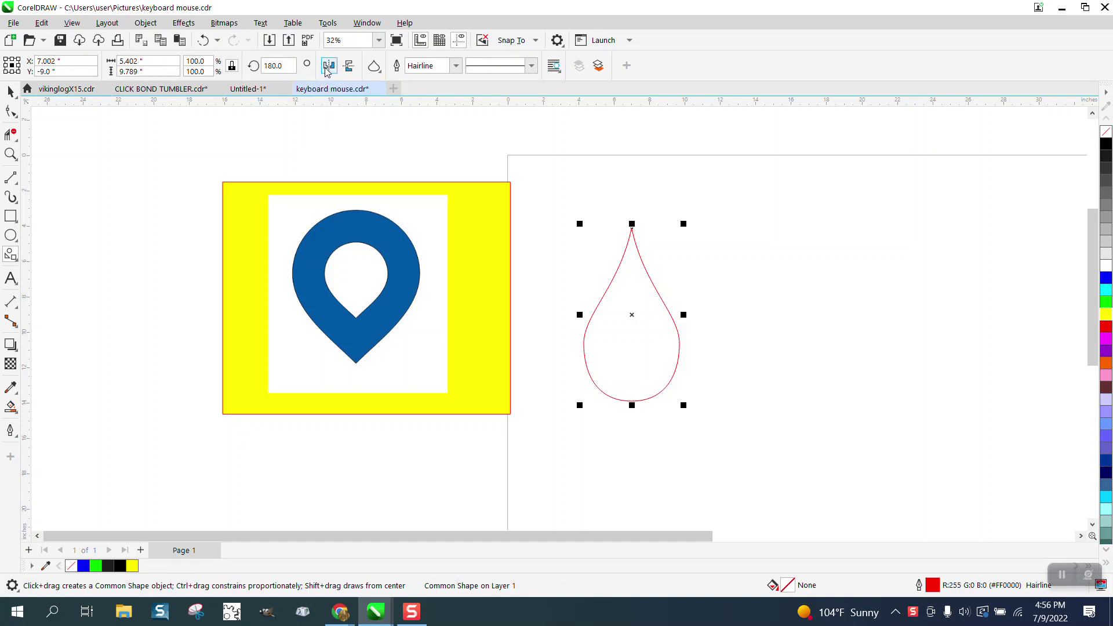
left_click(350, 66)
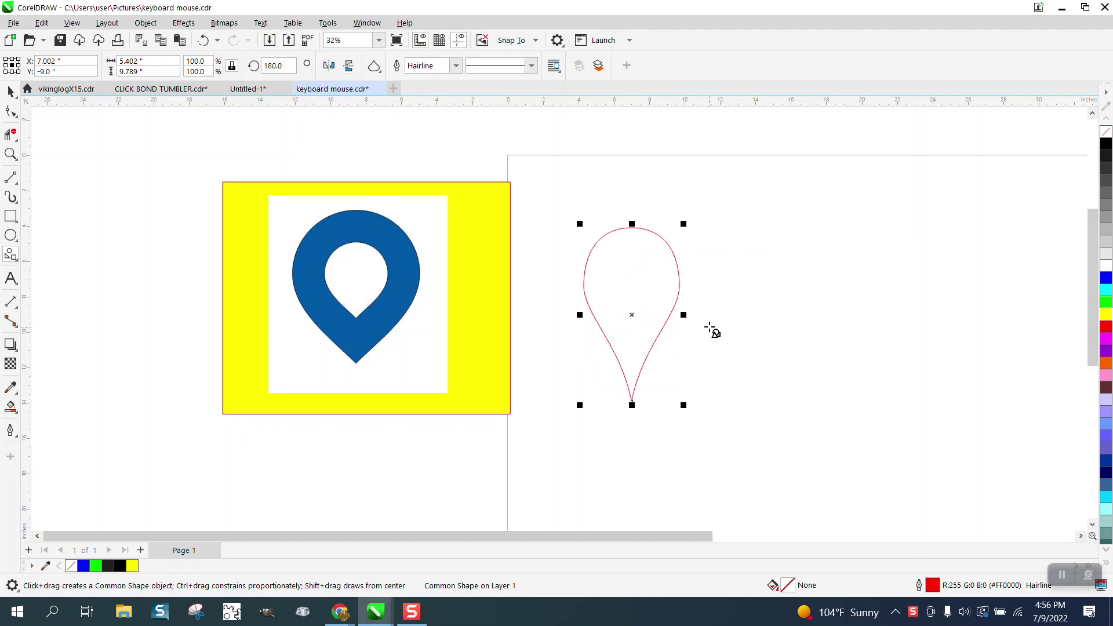
key("Delete")
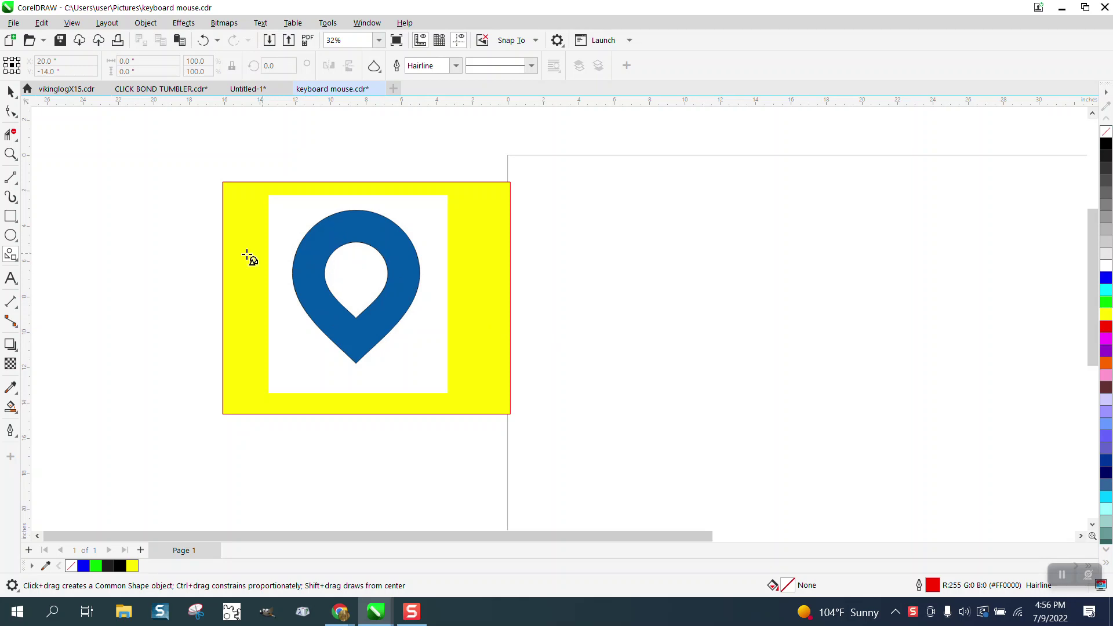
- Draw a circle about 9.92 inches across on the page and add a concentric copy about 4.03 inches across inside it
left_click(10, 235)
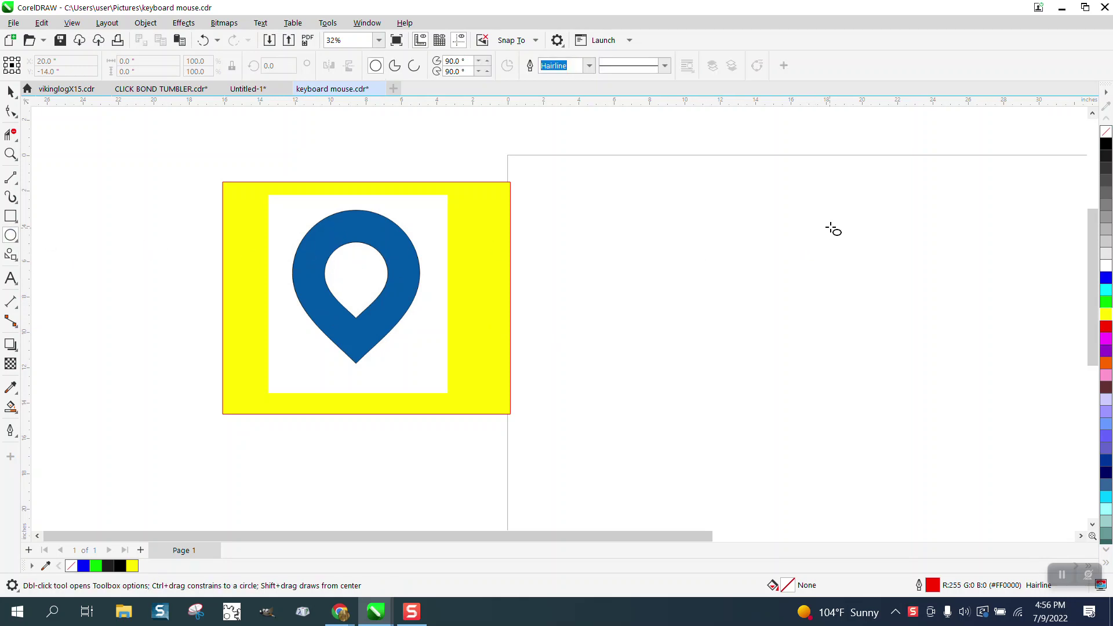
left_click_drag(837, 222, 663, 367)
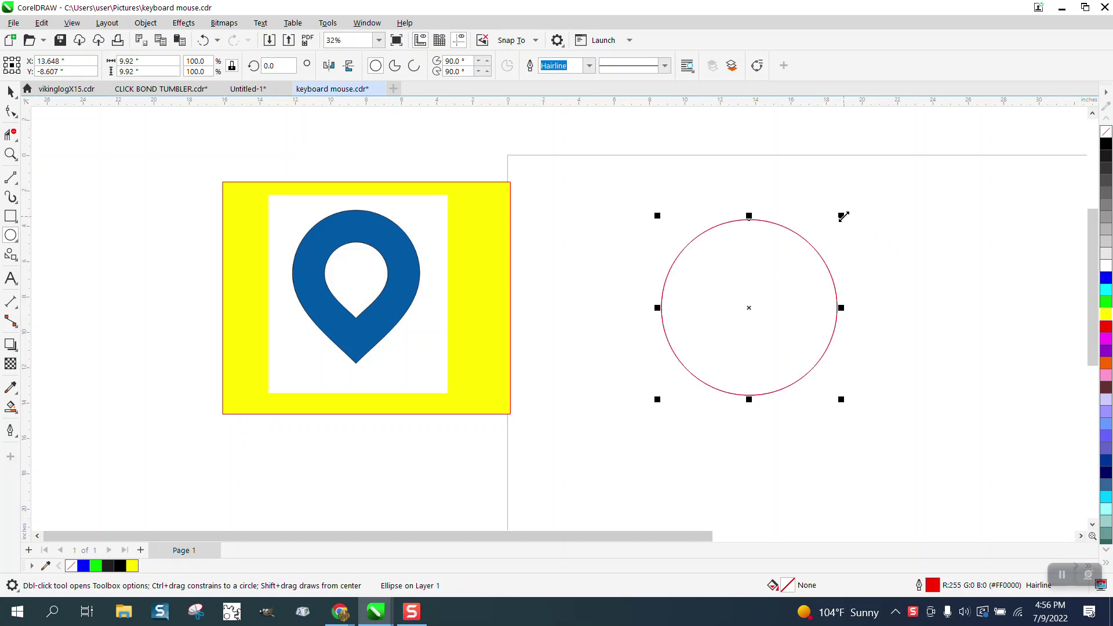
left_click_drag(843, 216, 790, 268)
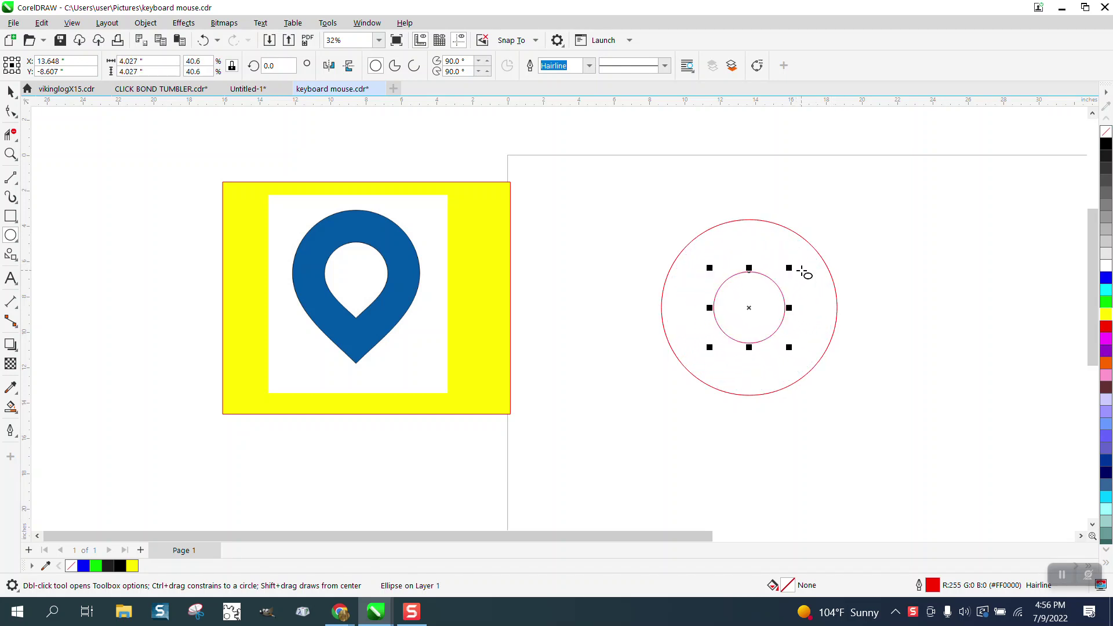
- Draw a vertical line about 15.68 inches long beside the circles and align it with the outer circle's right edge
left_click(11, 177)
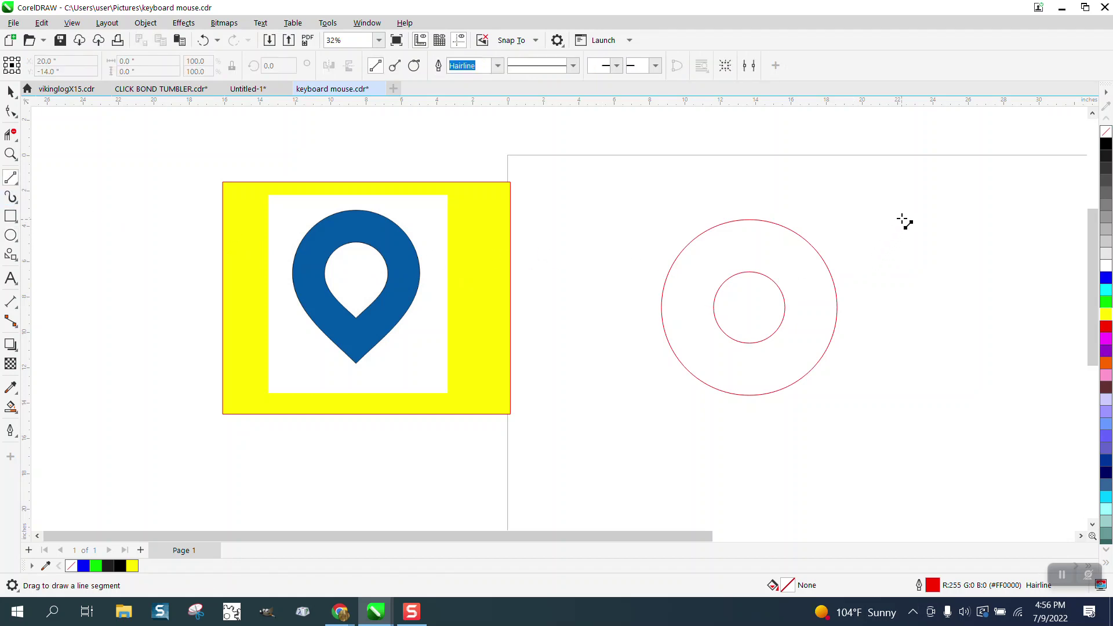
left_click_drag(915, 200, 914, 488)
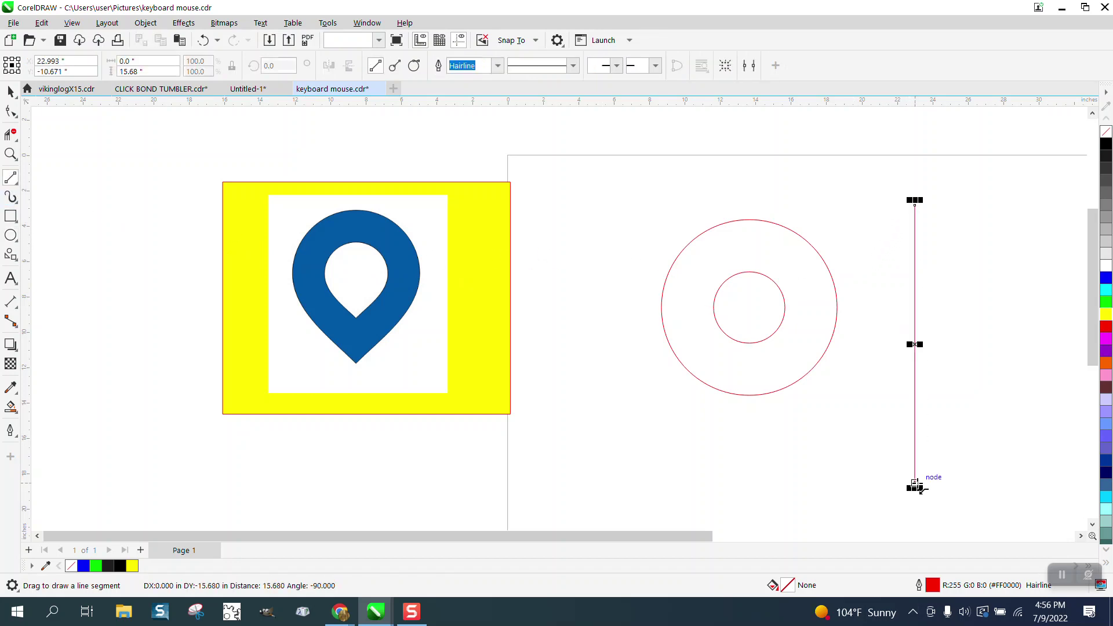
left_click(11, 91)
left_click(805, 233)
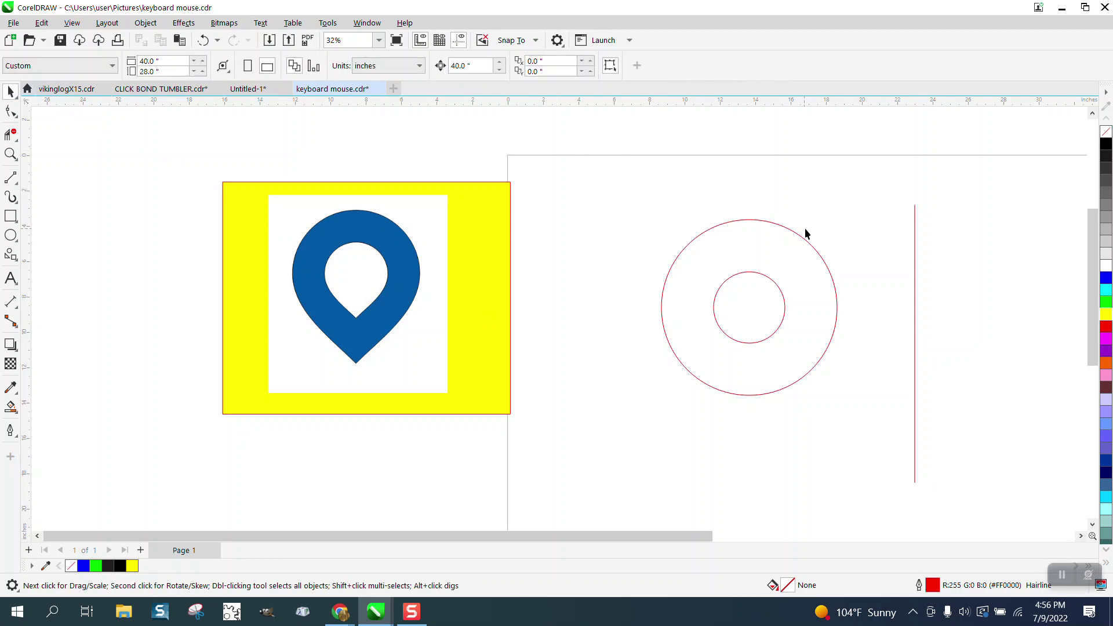
left_click(914, 277)
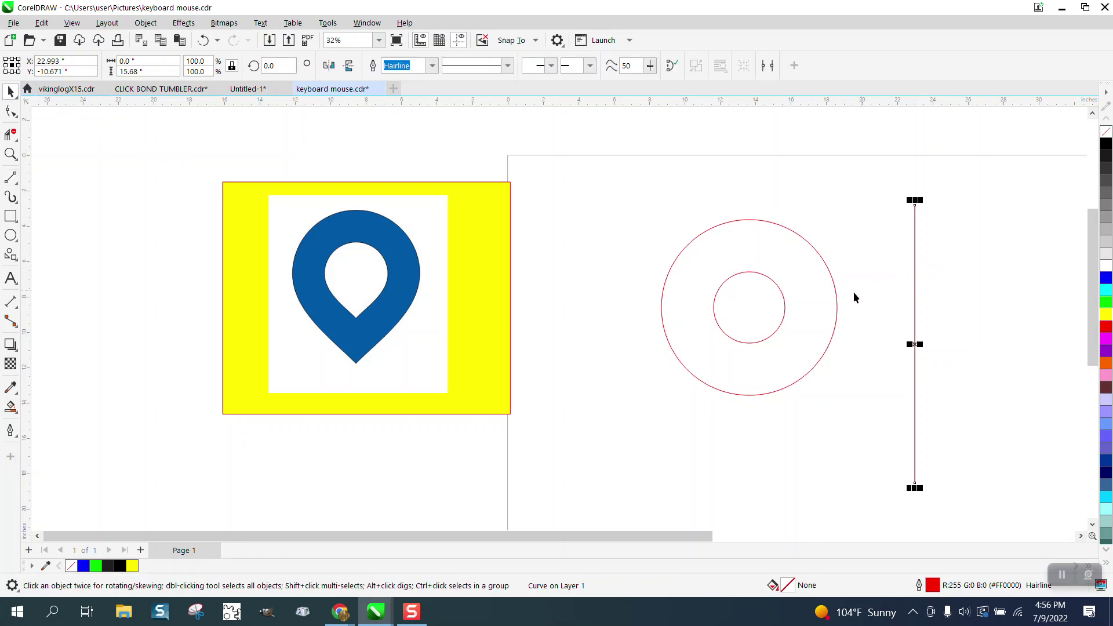
left_click(836, 302, "shift")
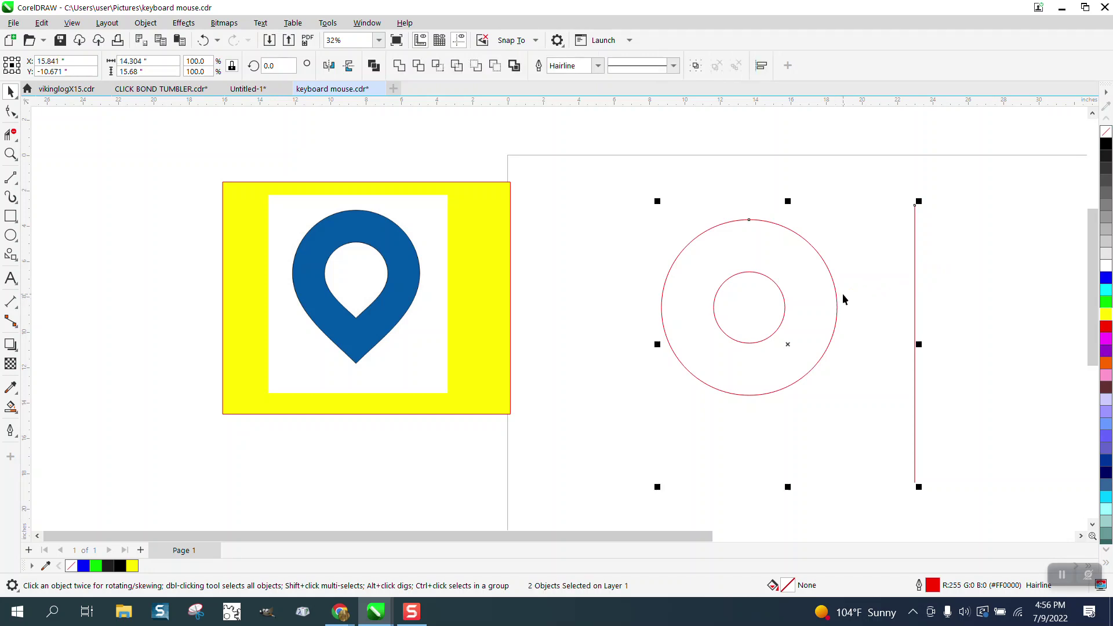
key("r")
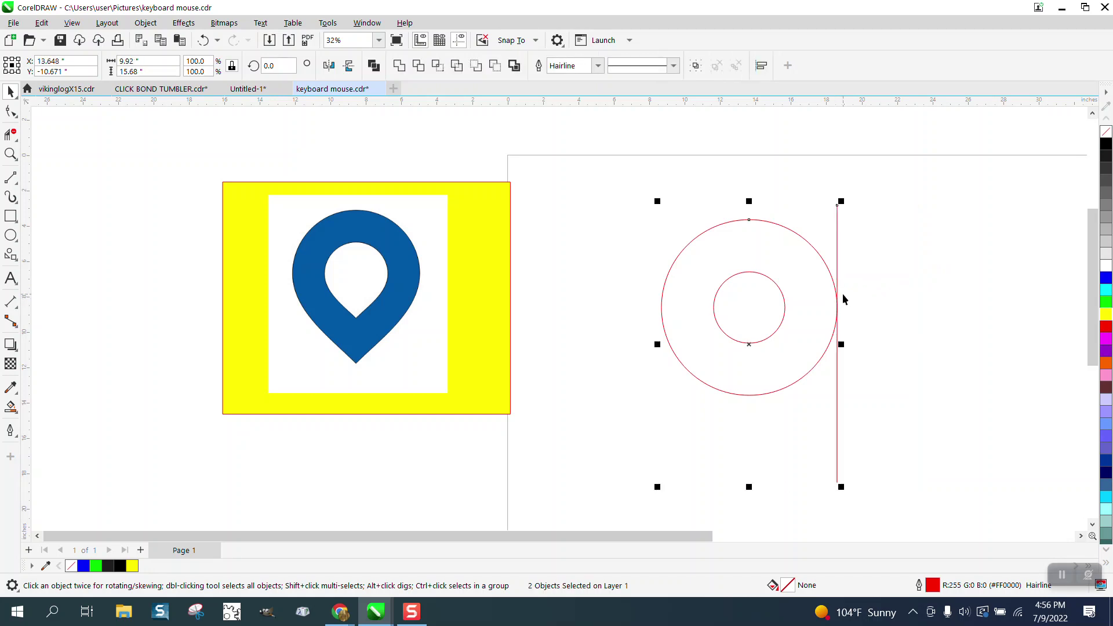
key("Escape")
- Duplicate the vertical line and align the copy with the inner circle's right edge
left_click(837, 231)
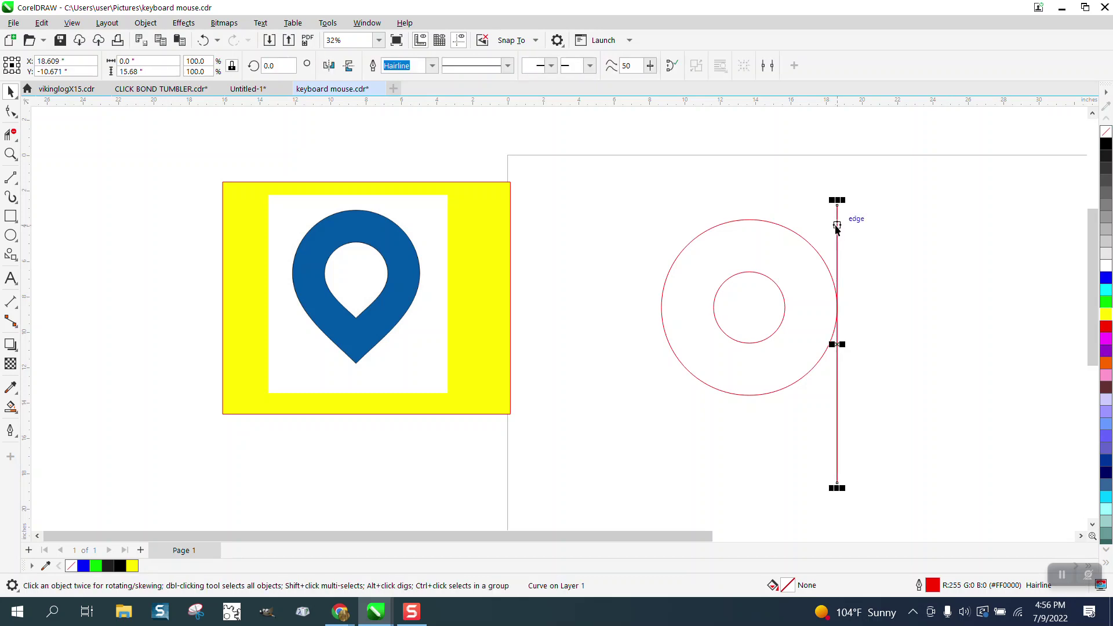
left_click(783, 301, "shift")
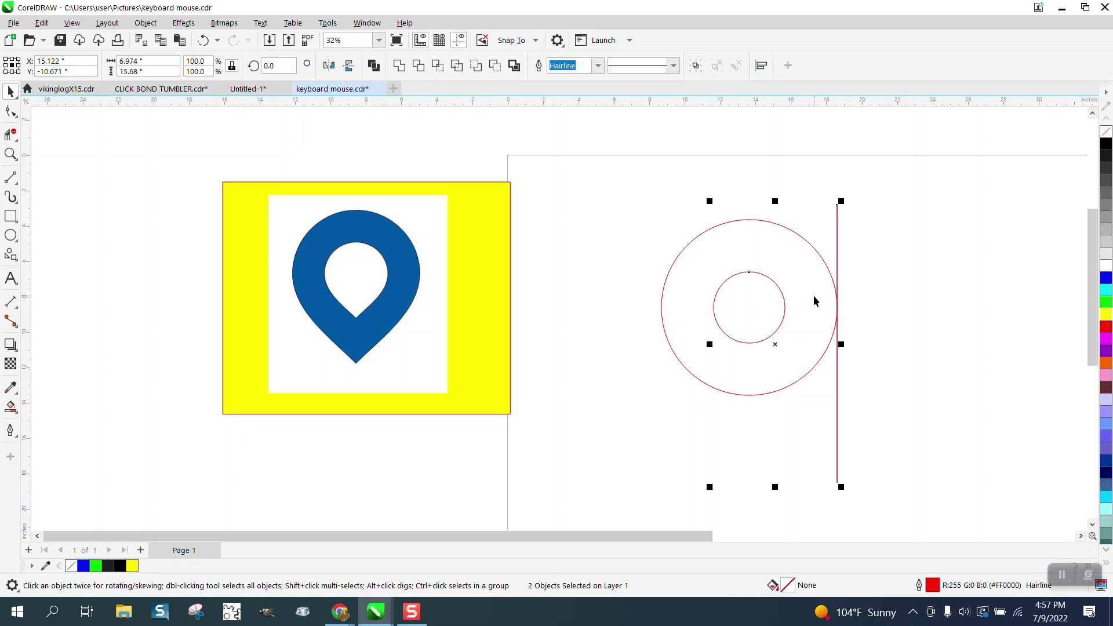
key("r")
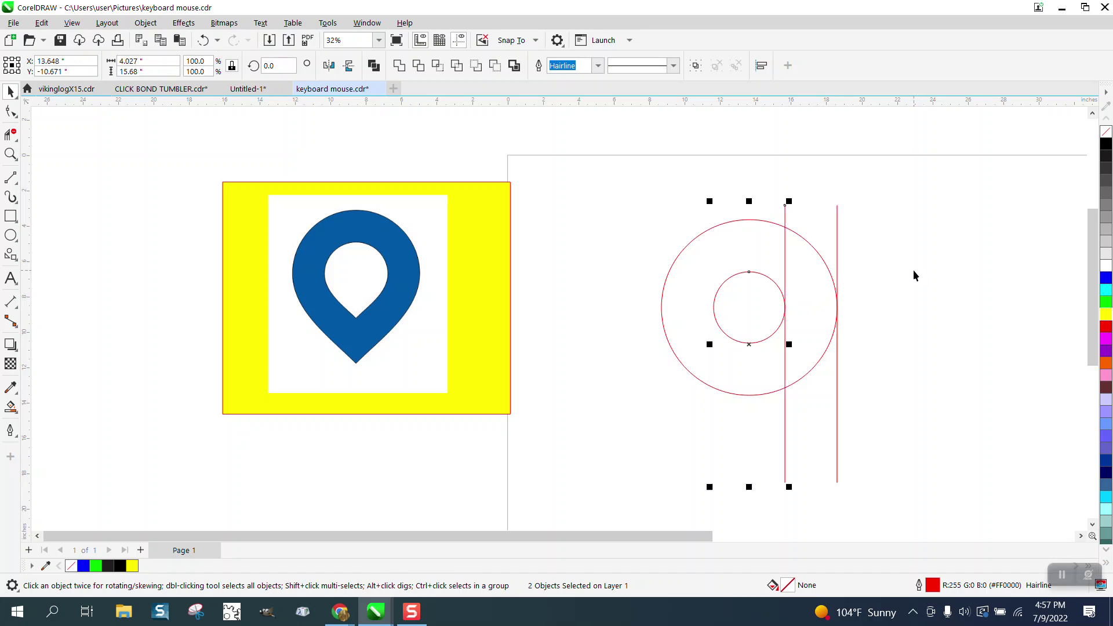
left_click(859, 217)
- Group the two vertical lines and rotate the group 45 degrees
left_click(785, 212)
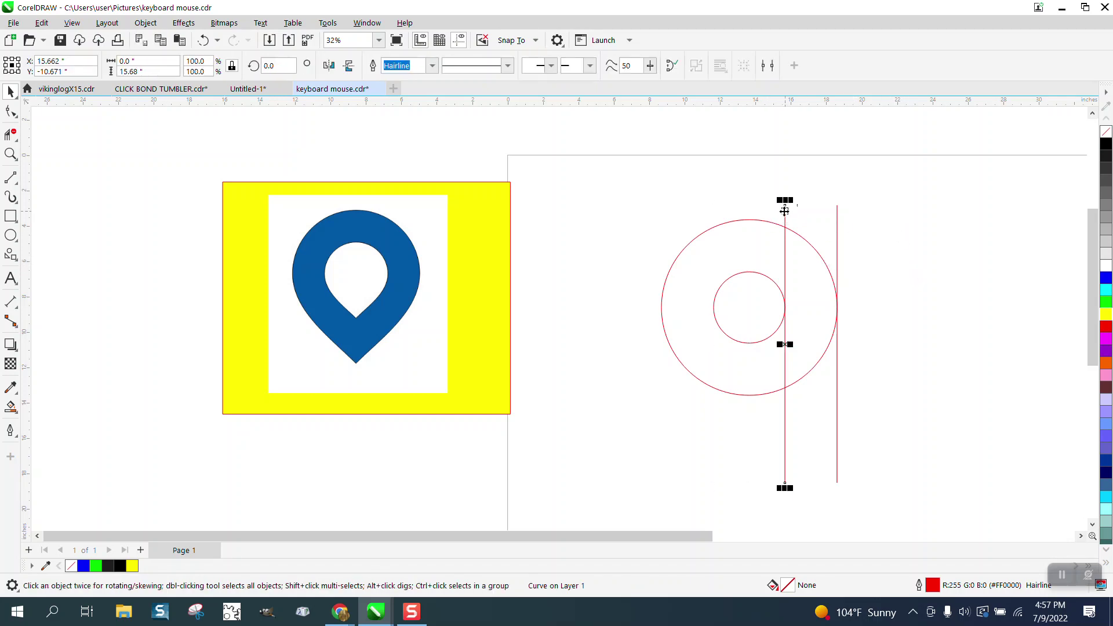
left_click(838, 219, "shift")
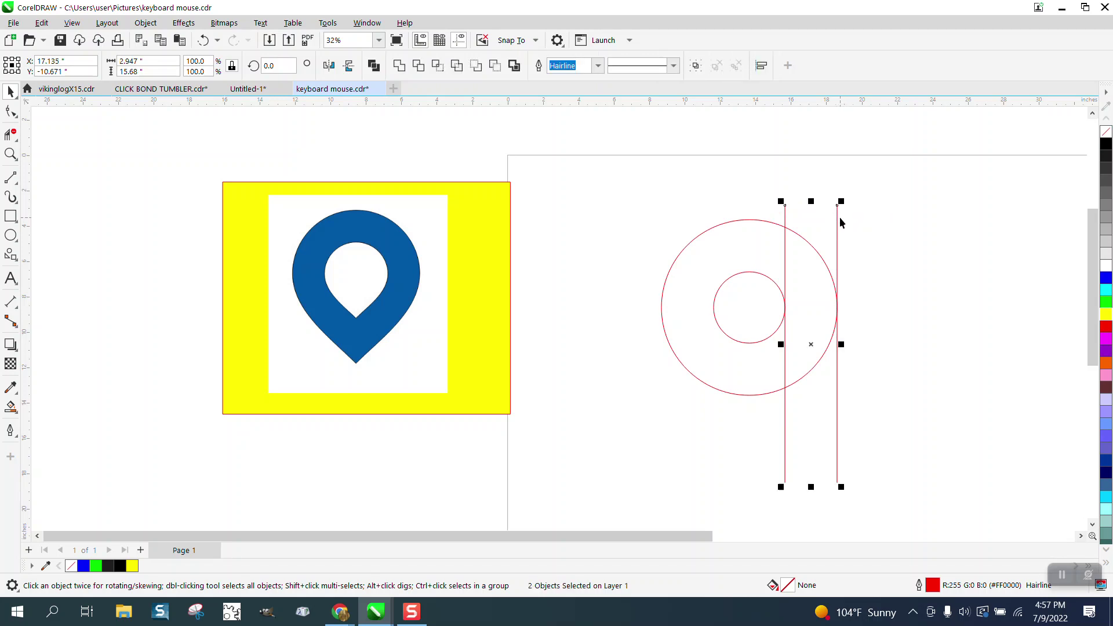
key("ctrl+g")
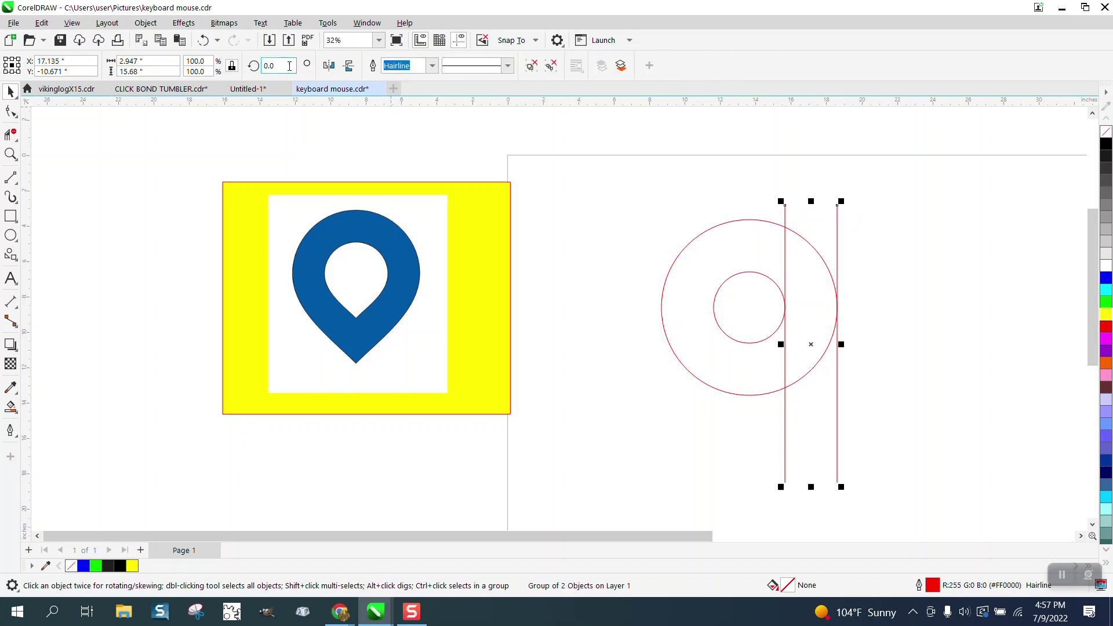
type("45")
key("Return")
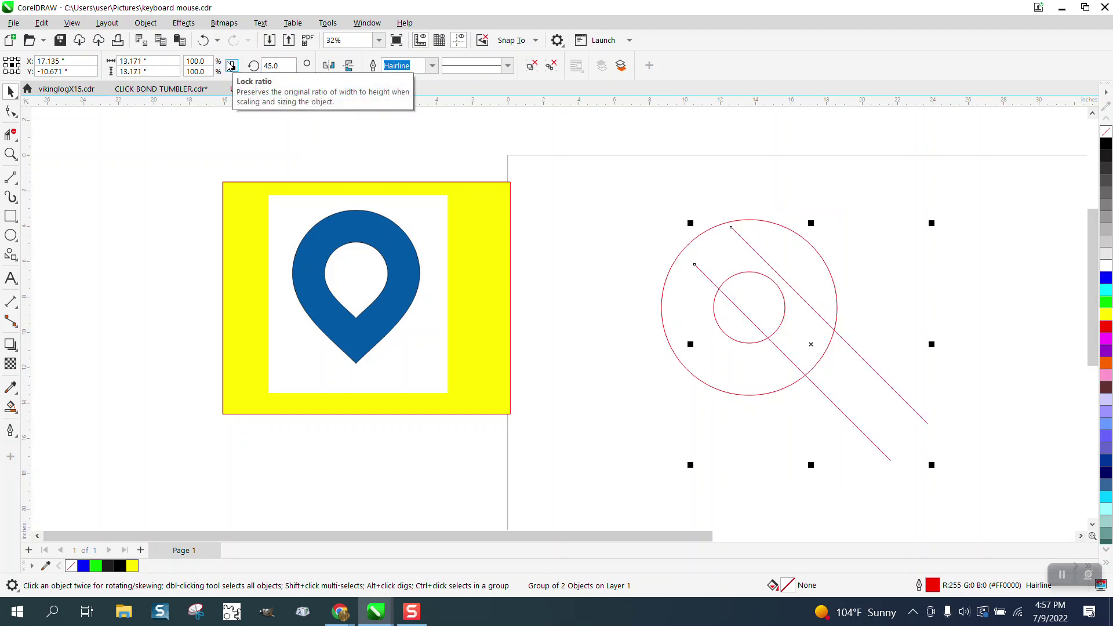
- Move the line group so it touches both circles at their lower left, and place a horizontally mirrored copy tangent at their lower right
left_click(833, 329)
left_click_drag(834, 329, 718, 328)
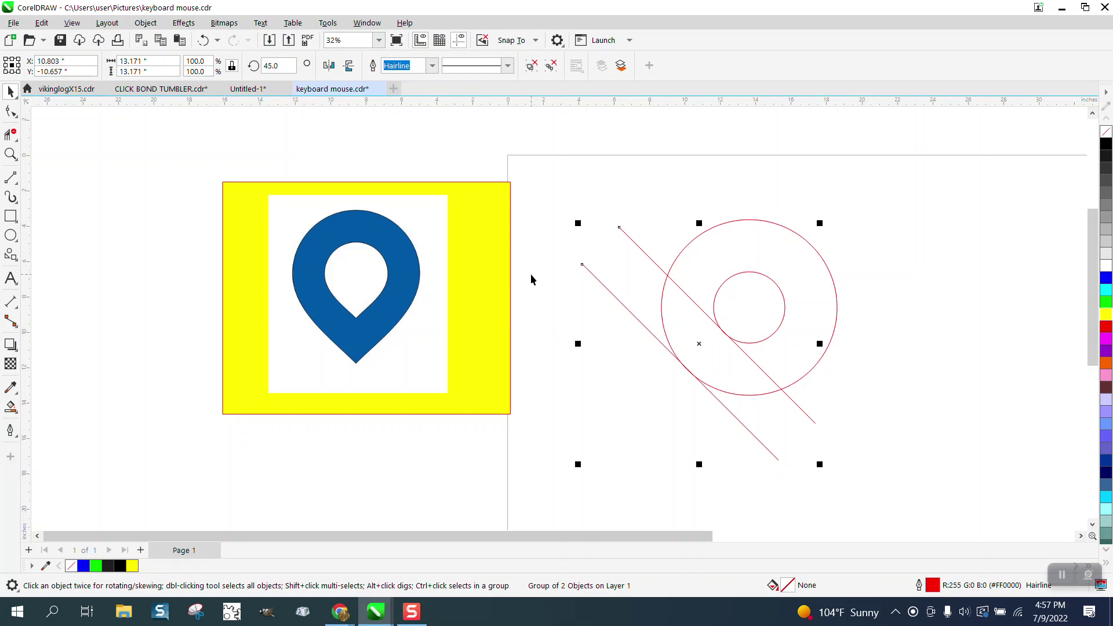
left_click(328, 65)
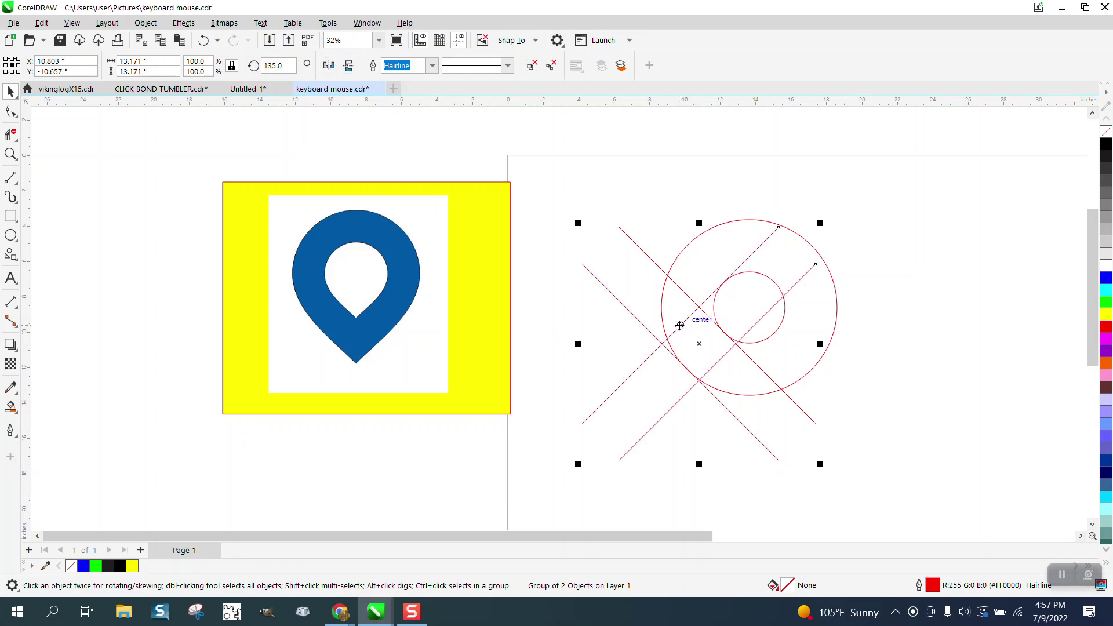
left_click_drag(679, 325, 776, 331)
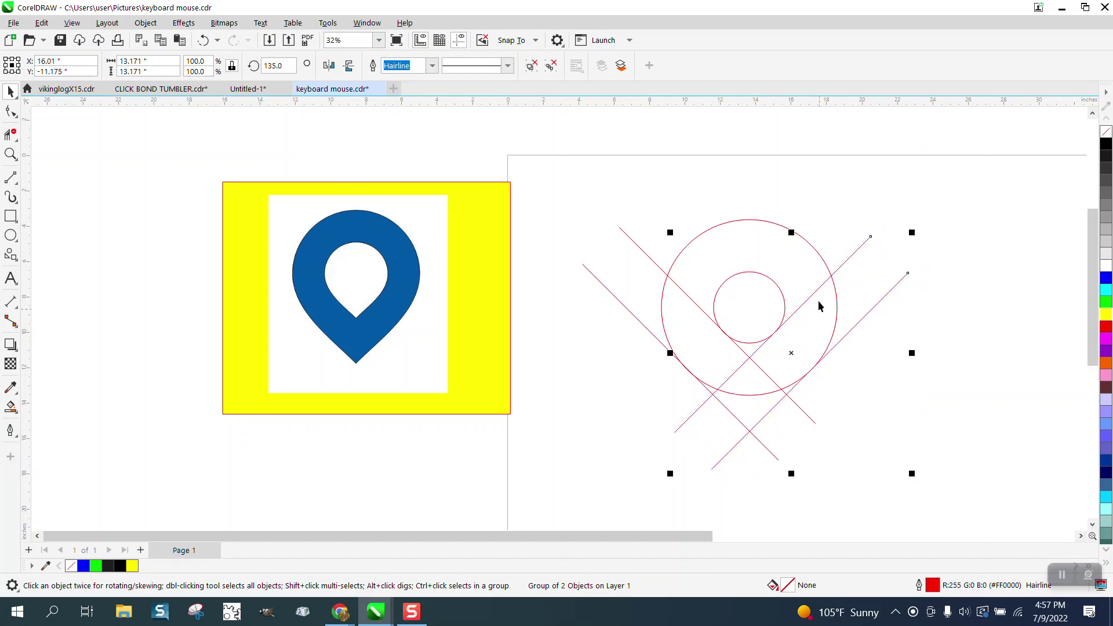
- Delete the inner lines' segments inside the outer circle with Virtual Segment Delete, keeping only the V-shaped tip under the inner circle
left_click(10, 153)
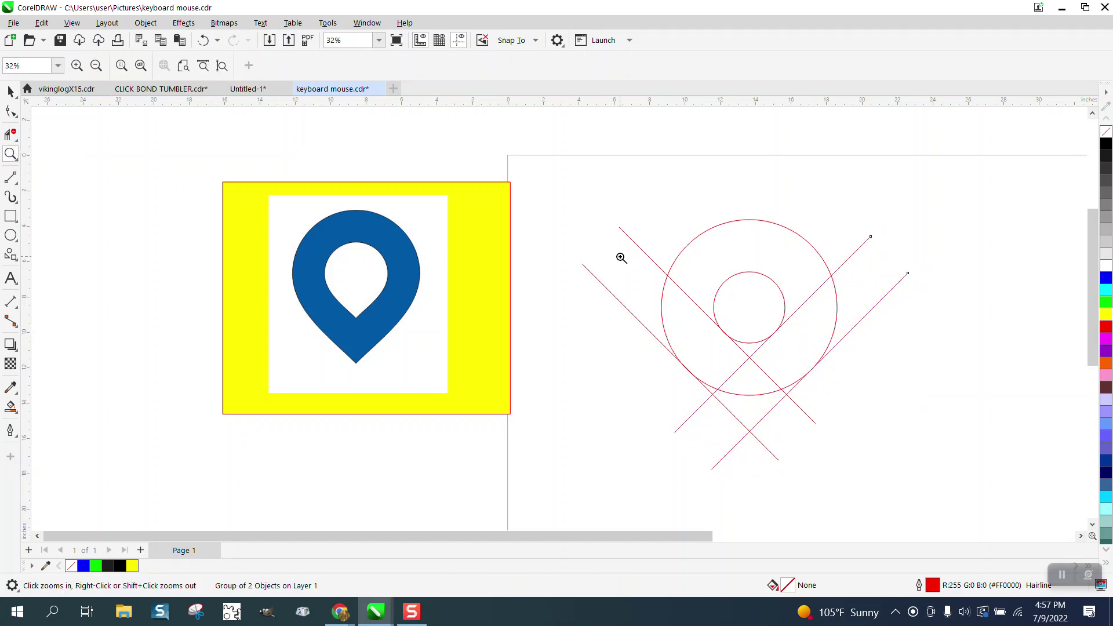
left_click_drag(609, 229, 1015, 492)
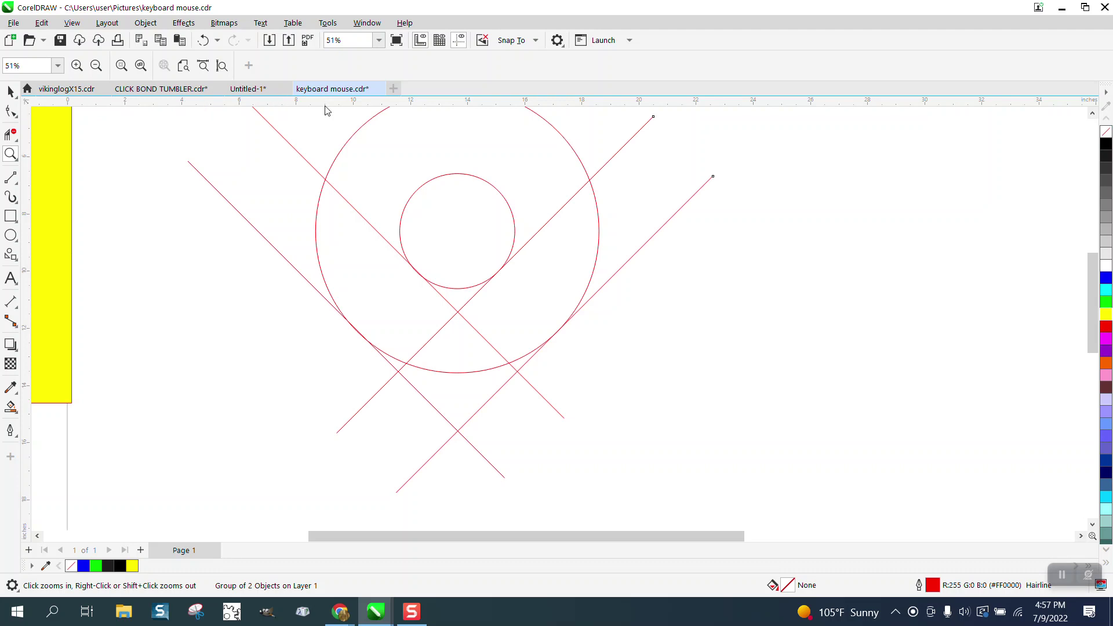
left_click_drag(325, 120, 382, 376)
scroll(383, 376, "up", 1)
scroll(406, 342, "down", 2)
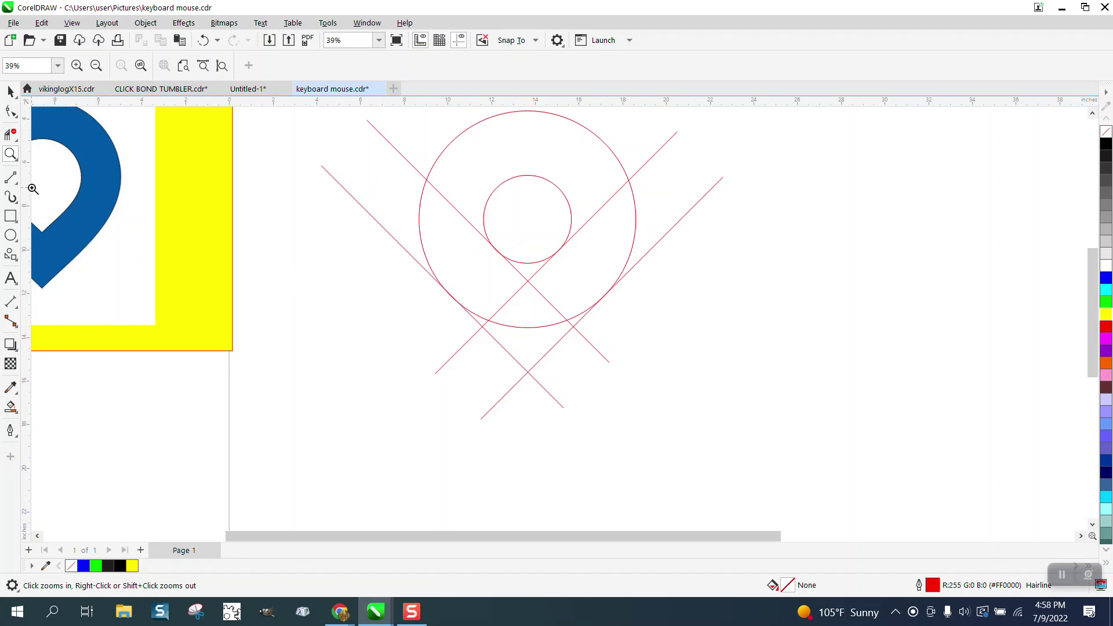
left_click(14, 138)
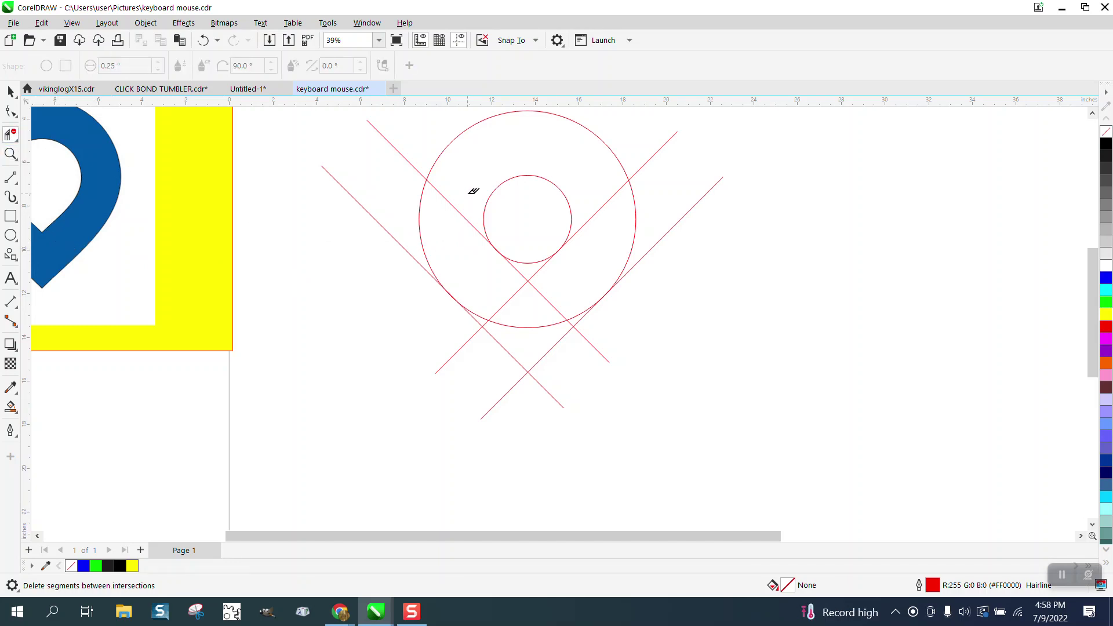
left_click(464, 216)
left_click(607, 214)
left_click(555, 299)
left_click(510, 296)
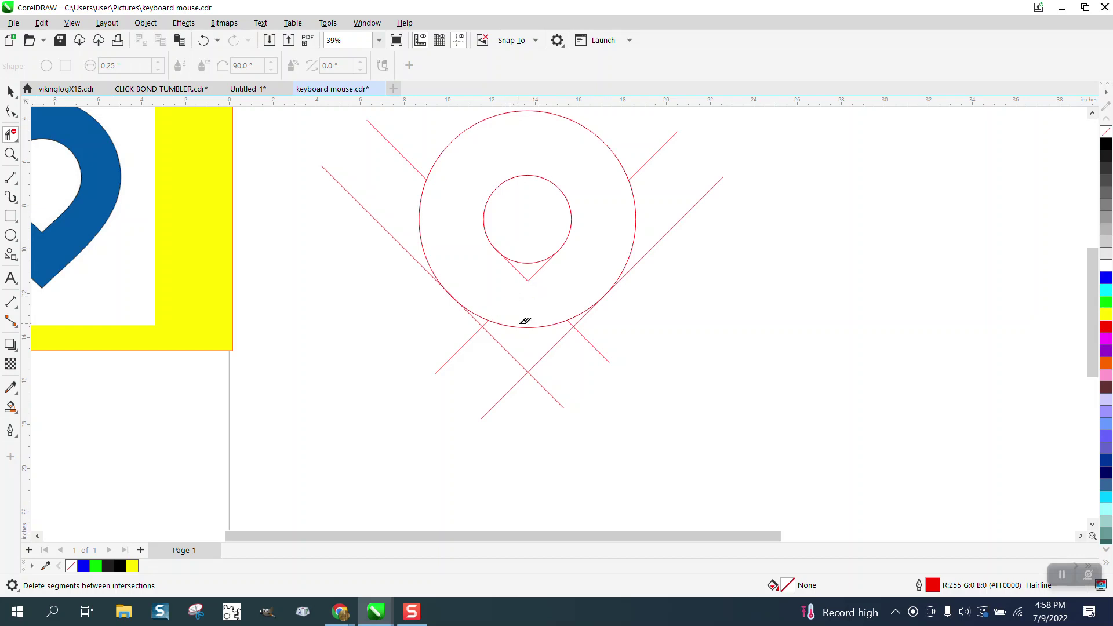
- Delete the bottom arcs of both circles between the tangent lines, leaving two pointed teardrop outlines
left_click(571, 312)
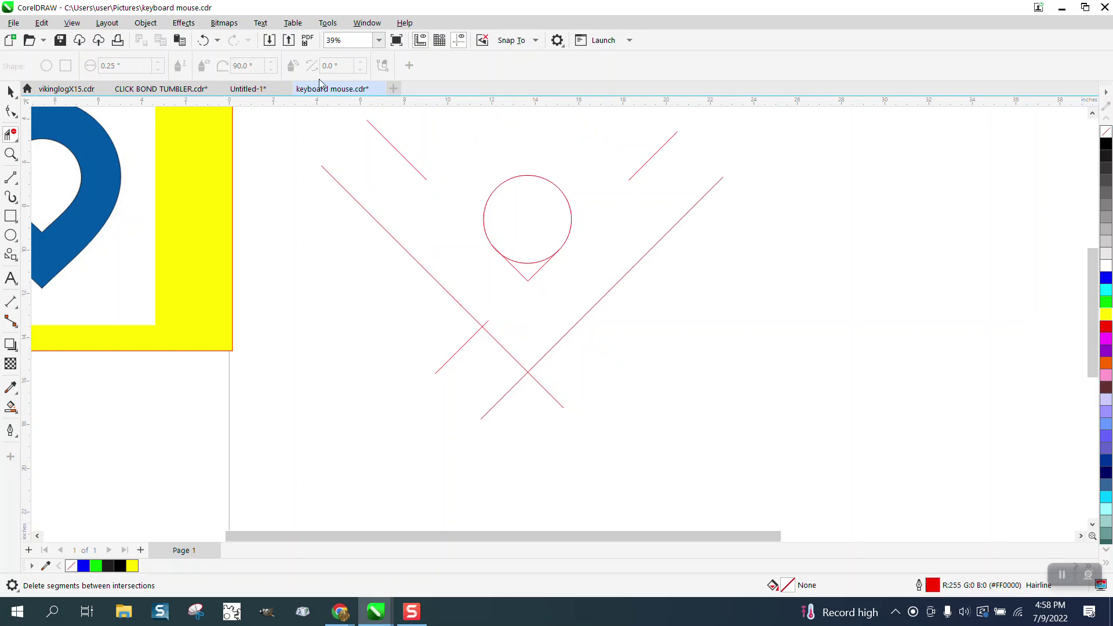
left_click(203, 40)
left_click(524, 322)
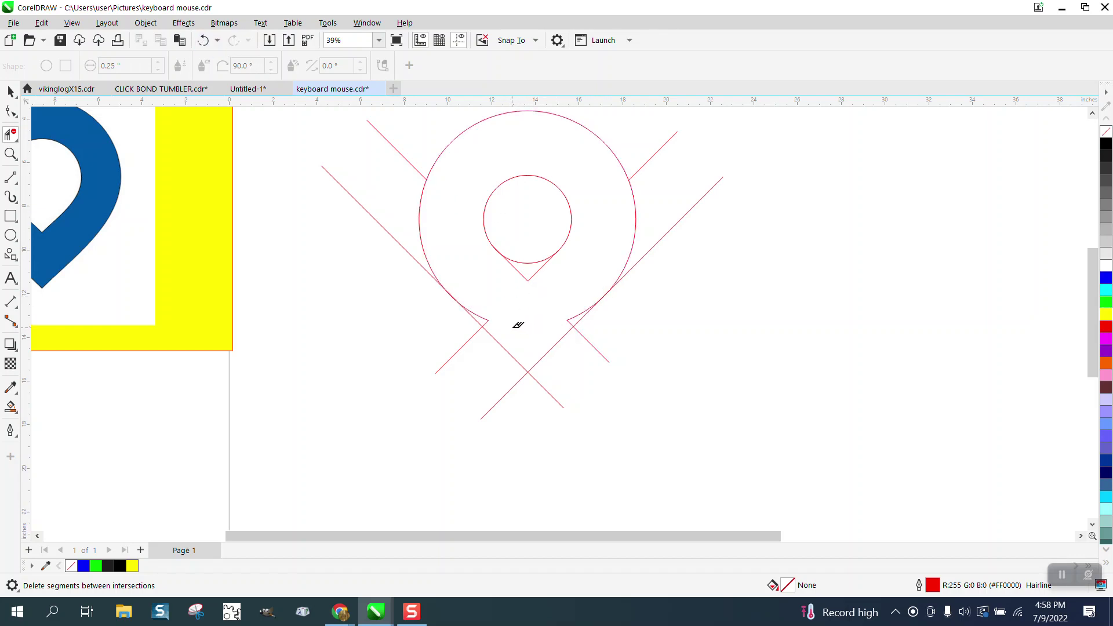
left_click(488, 317)
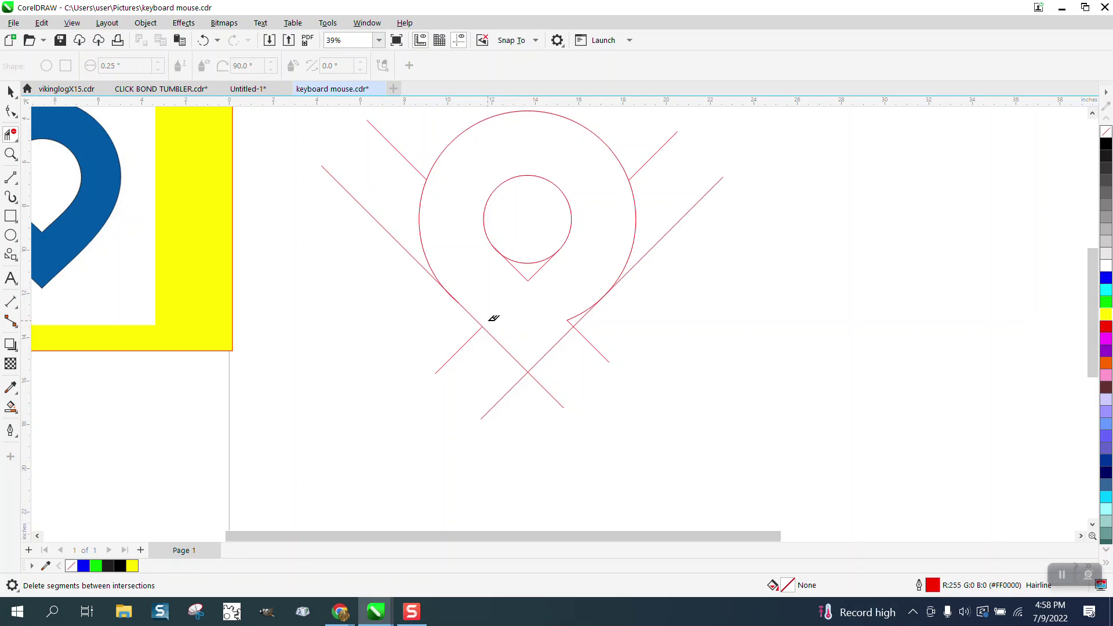
left_click(582, 311)
- Fill the region between the two teardrop outlines with blue (#0000FF) using Smart Fill
left_click(14, 411)
left_click(17, 413)
left_click(49, 419)
left_click(525, 326)
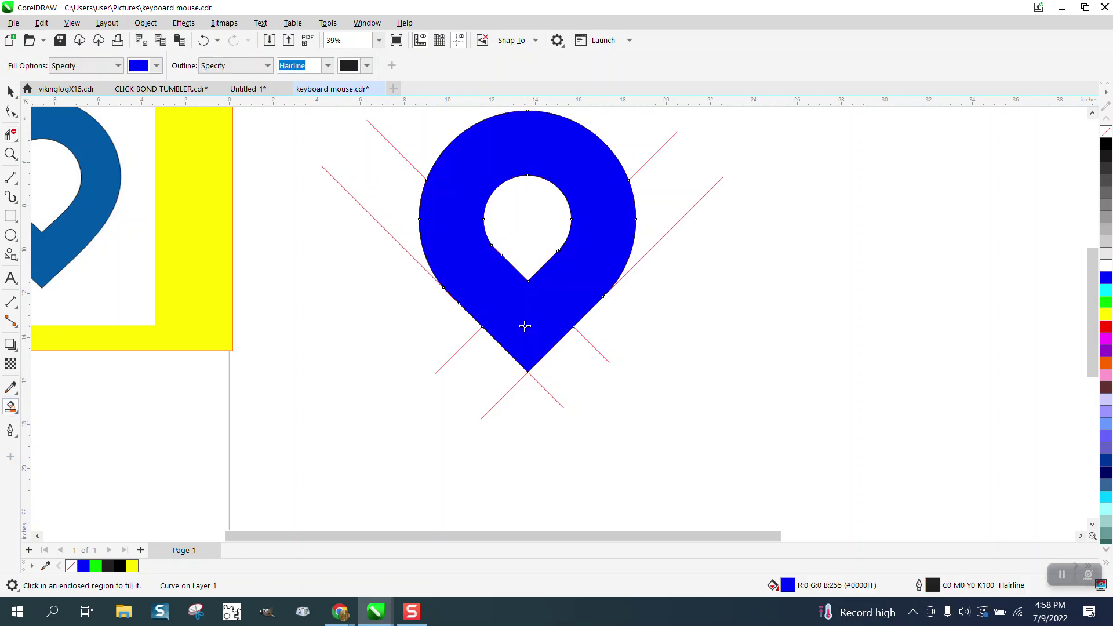
- Move the blue pin shape off its construction lines, down and left toward the reference pin
left_click(10, 91)
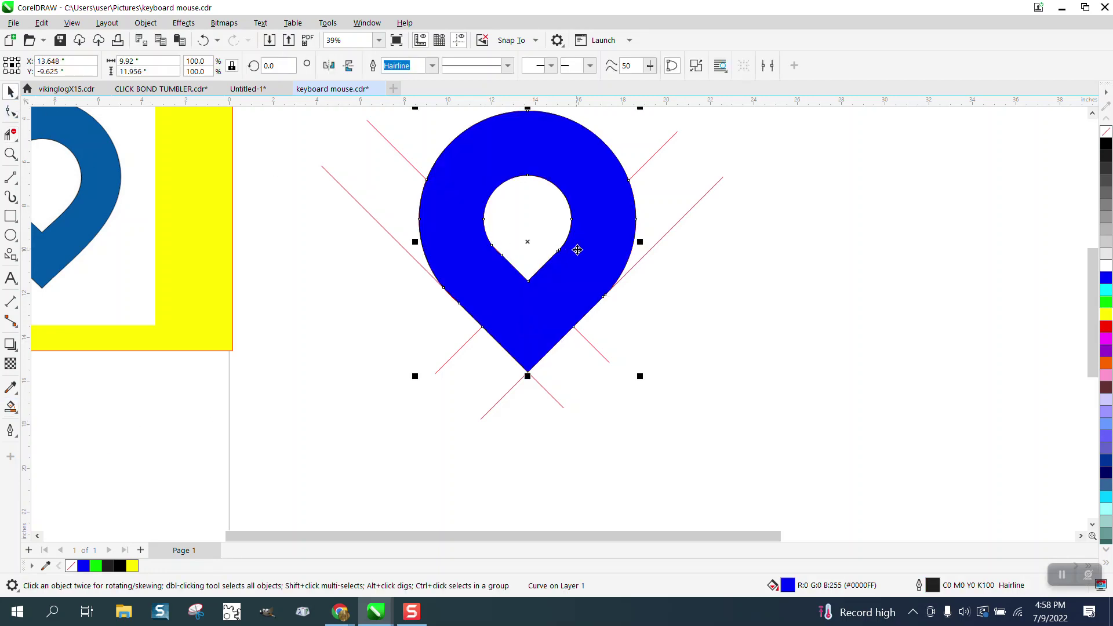
left_click_drag(576, 249, 358, 335)
scroll(563, 253, "down", 3)
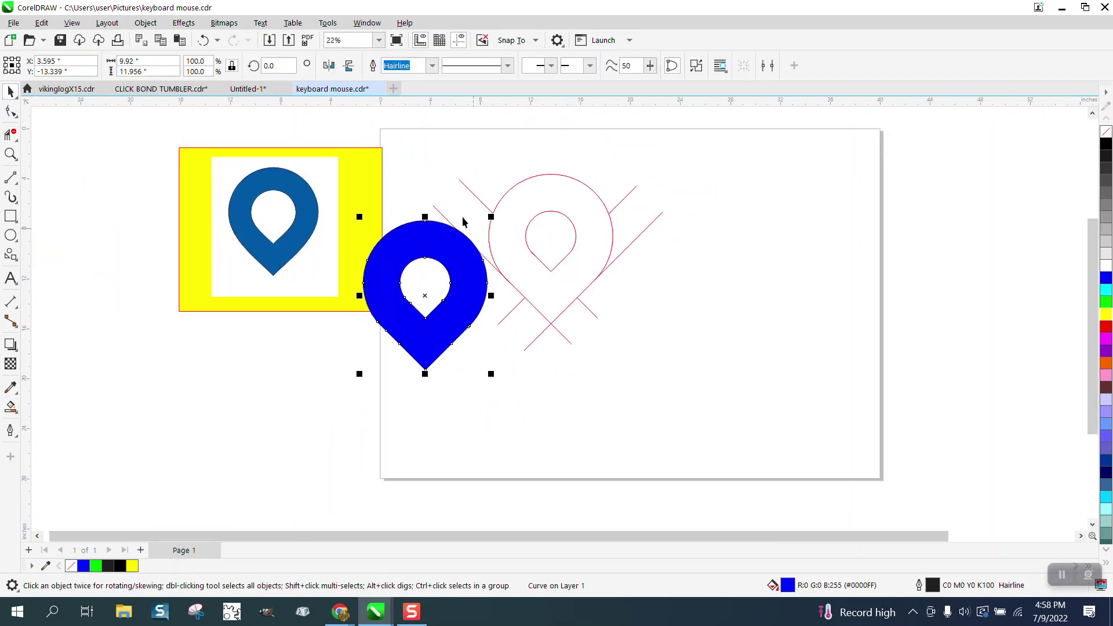
- Delete the leftover construction lines and circle outlines, and place the blue pin and the reference pin image side by side on the page
left_click_drag(423, 162, 714, 376)
left_click(467, 286)
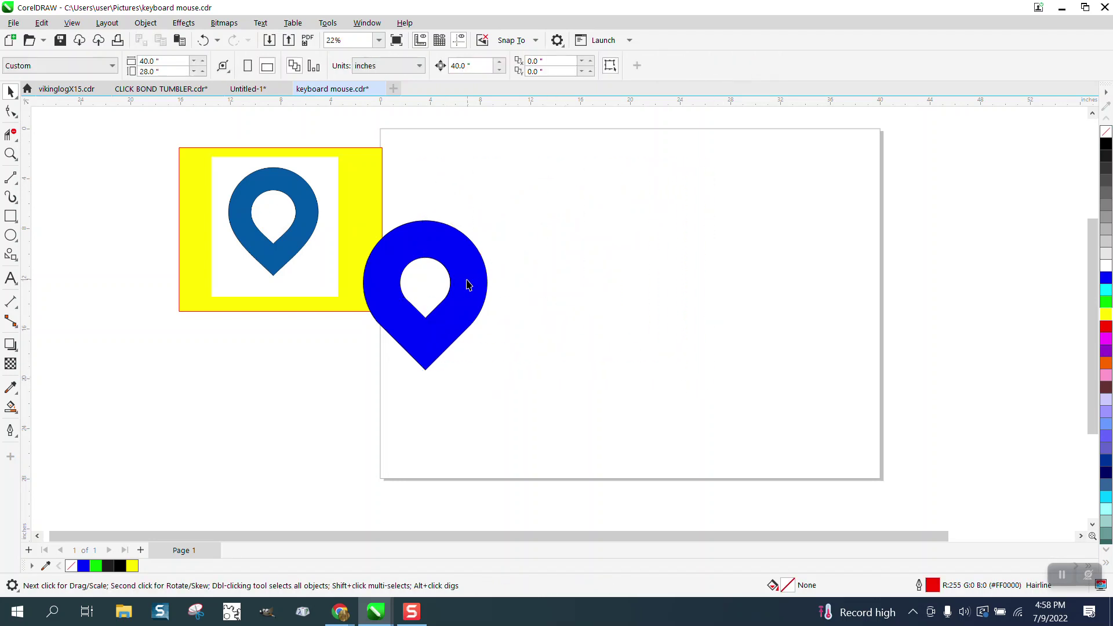
left_click_drag(468, 286, 493, 242)
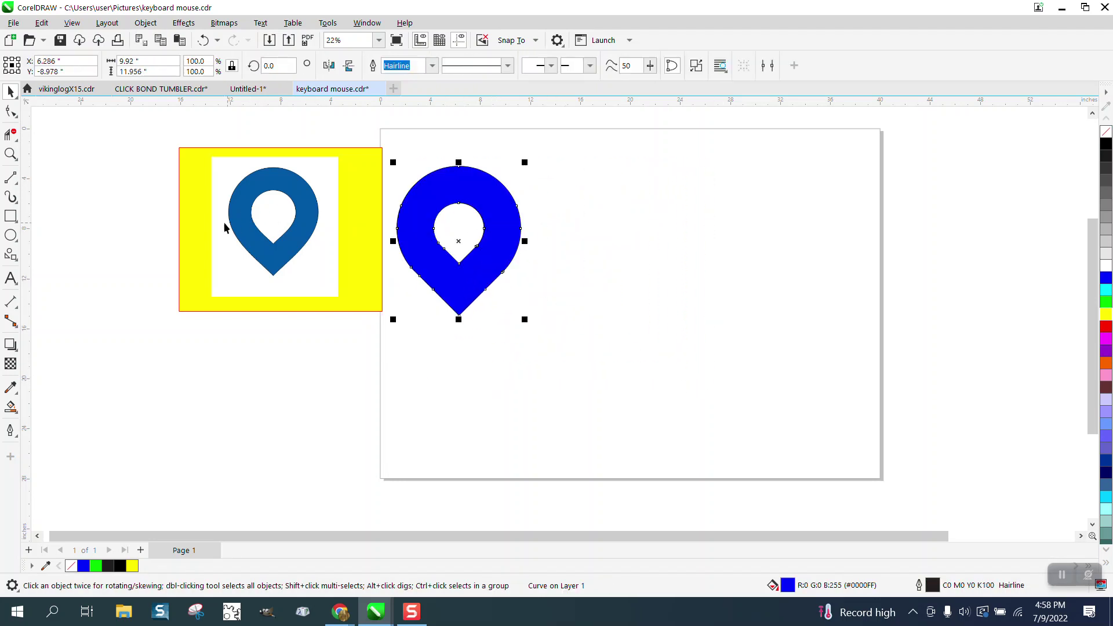
left_click(154, 208)
left_click_drag(328, 261, 652, 281)
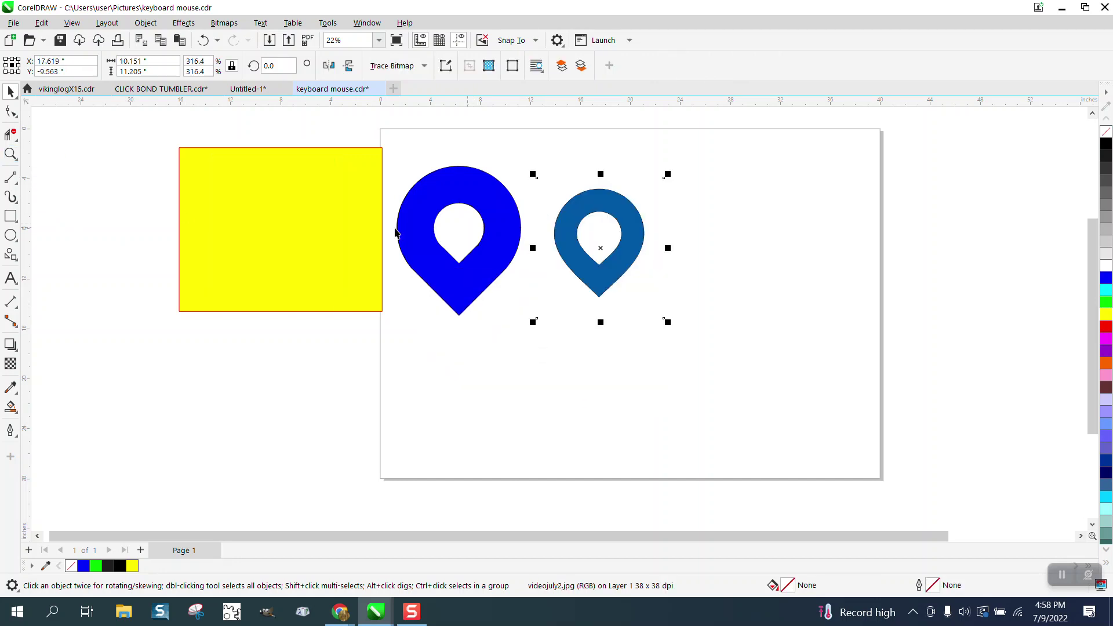
- Remove the blue fill from the drawn pin so only its outlines remain
left_click(12, 156)
left_click_drag(398, 174, 698, 351)
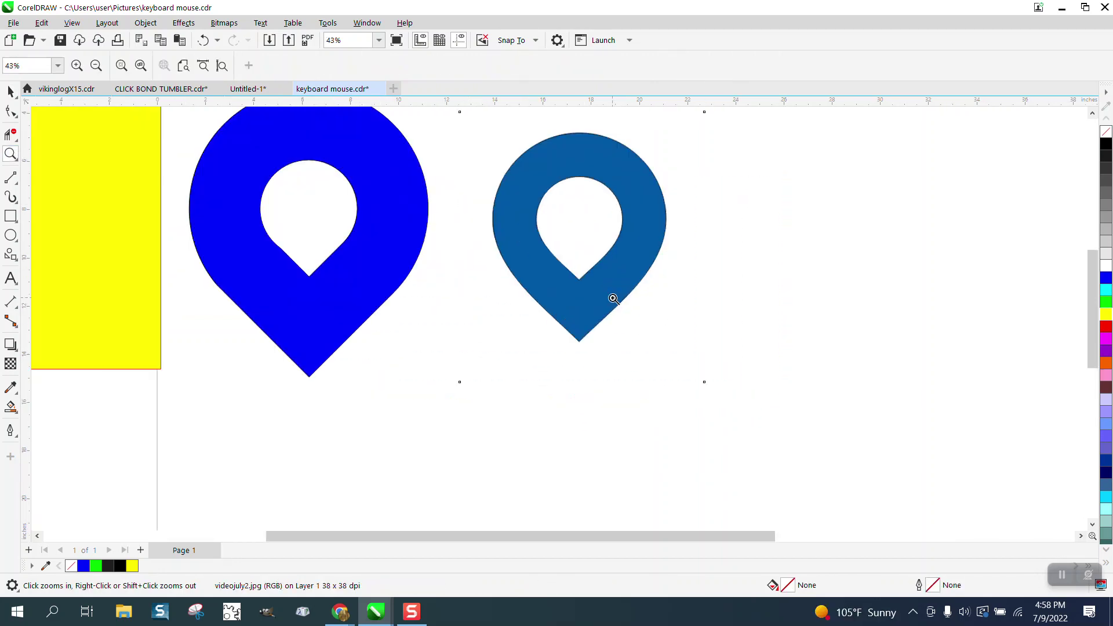
left_click(11, 91)
left_click(226, 159)
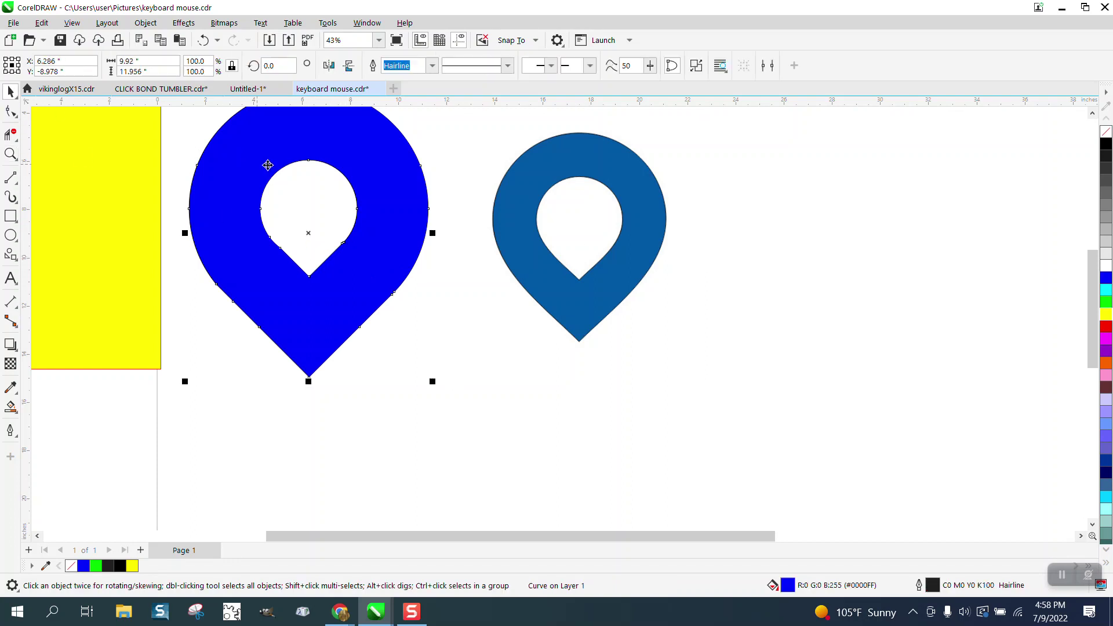
left_click(1106, 134)
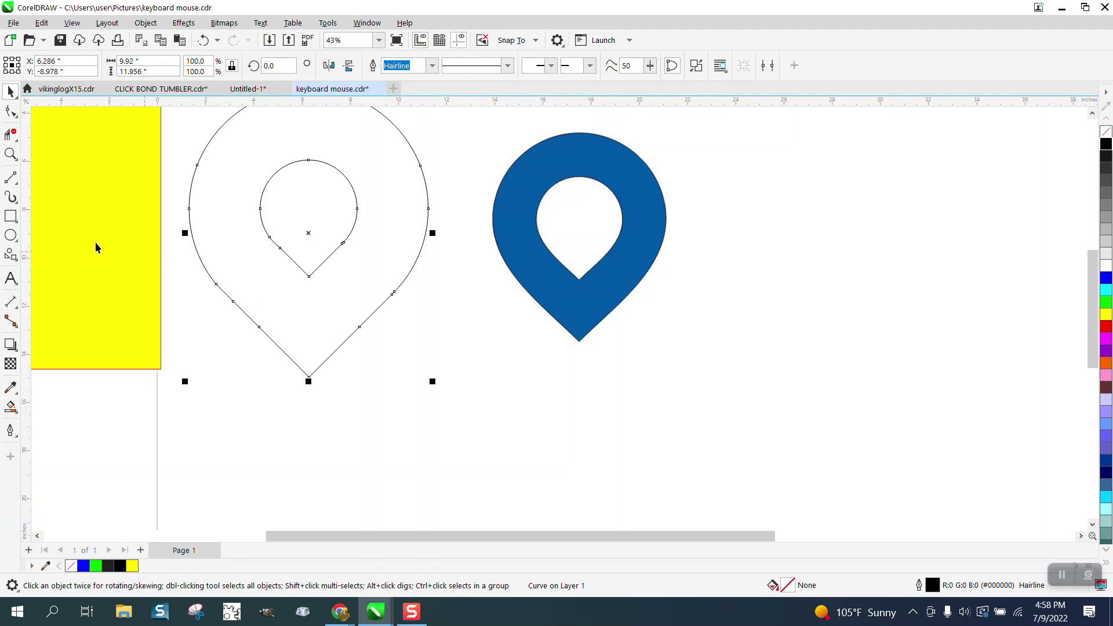
- Delete the extra nodes along the lower sides of the outer and inner outlines, keeping the nodes at the pointed tips
left_click(10, 111)
left_click_drag(206, 287, 423, 334)
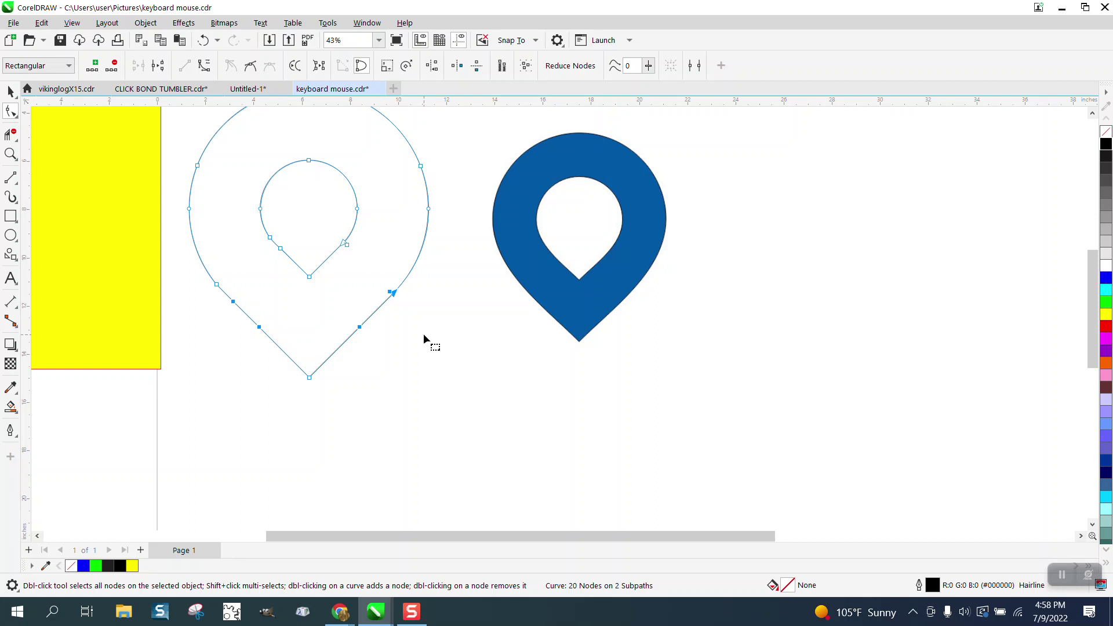
key("Delete")
left_click_drag(190, 267, 256, 323)
key("Delete")
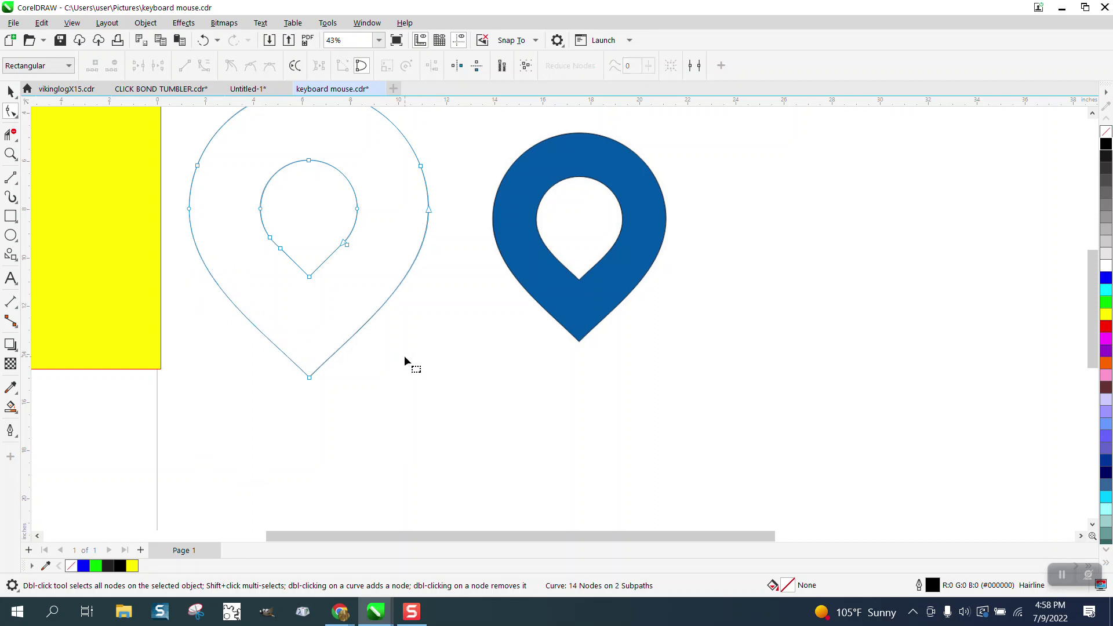
left_click_drag(363, 260, 363, 261)
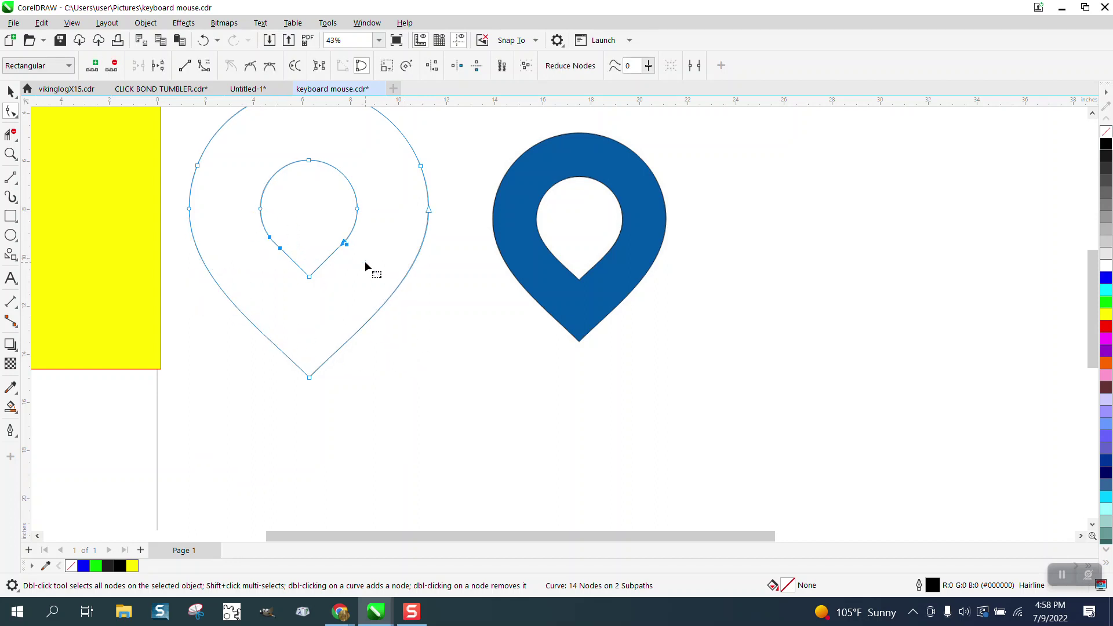
key("Delete")
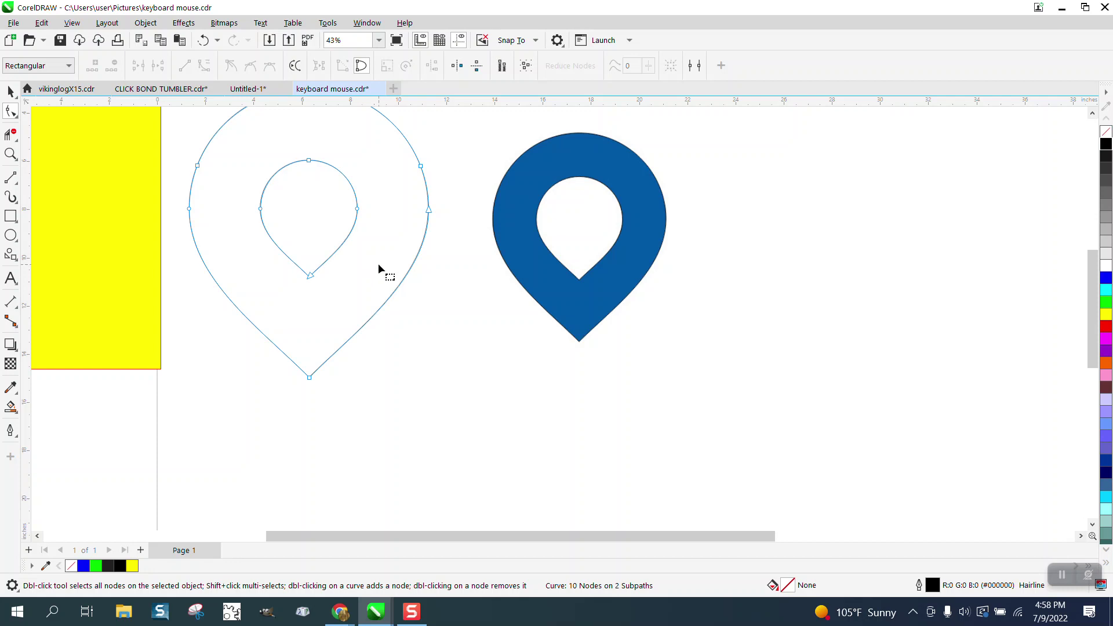
- Delete the nodes at the widest point on both sides of the outer outline to smooth its curve into the tip
left_click_drag(454, 205, 410, 230)
key("Delete")
left_click_drag(178, 197, 226, 236)
key("Delete")
scroll(405, 325, "down", 2)
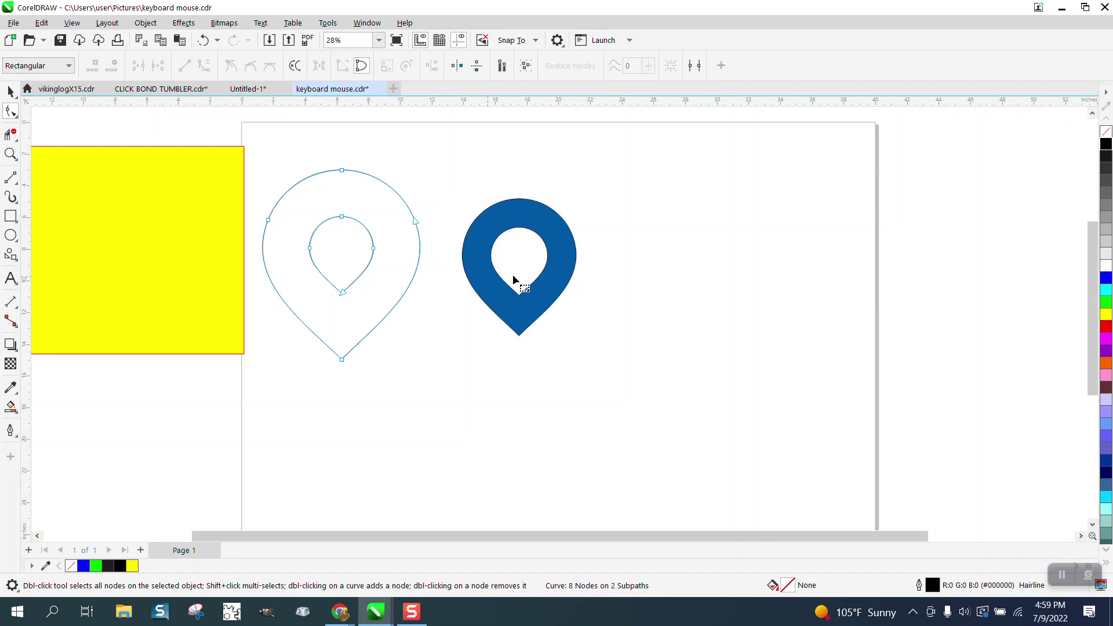
- Break the pin curve apart into separate outer and inner outlines
key("space")
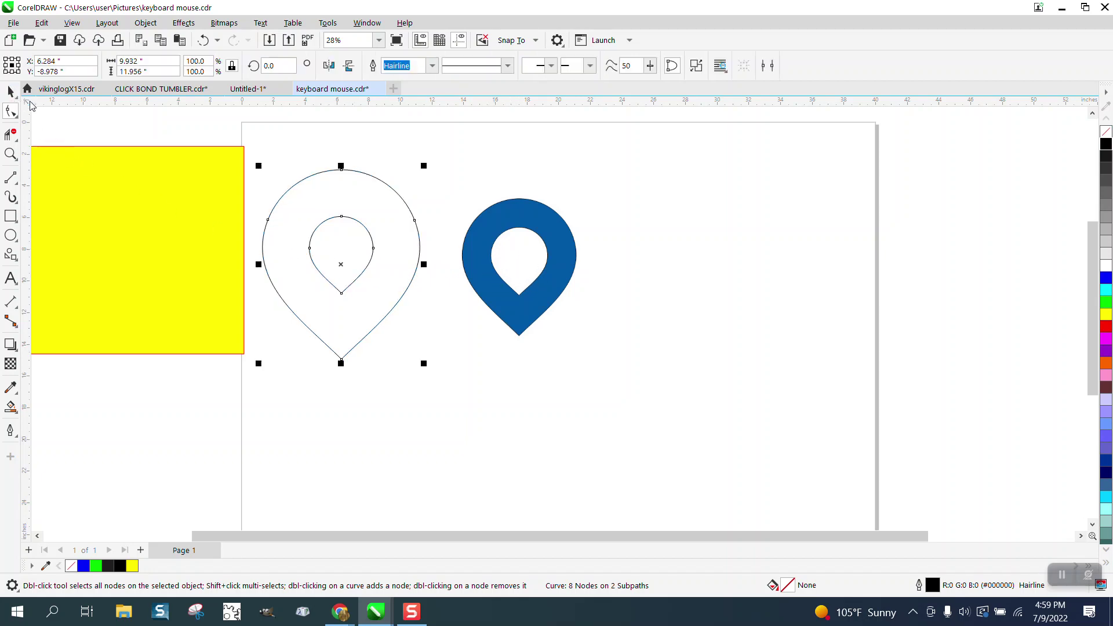
left_click(481, 152)
left_click(372, 234)
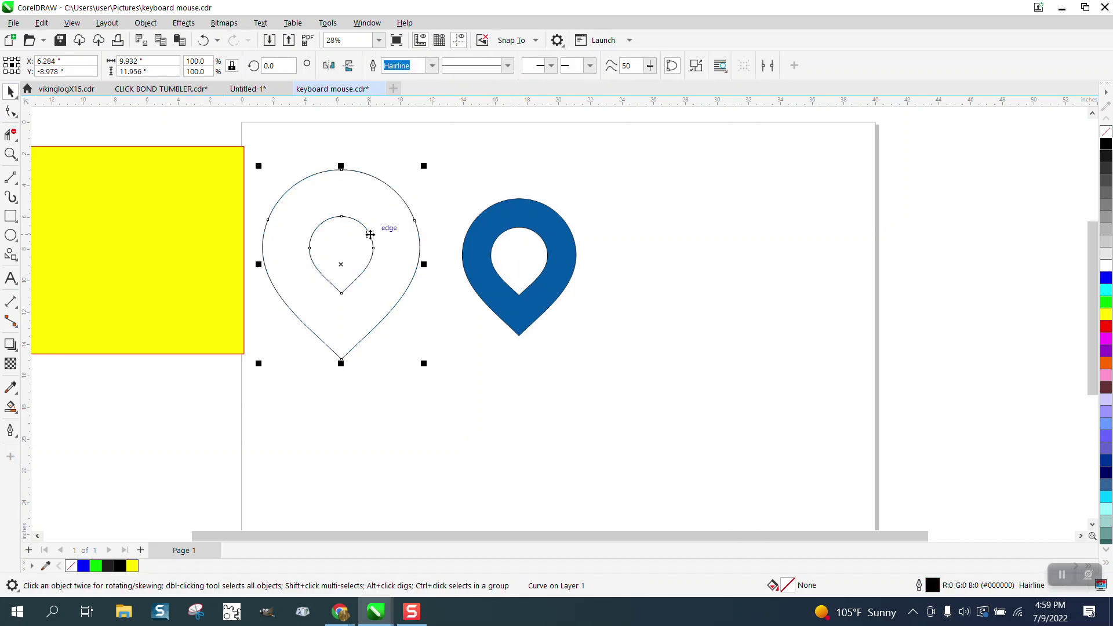
left_click(146, 23)
left_click(202, 335)
left_click_drag(516, 364, 512, 360)
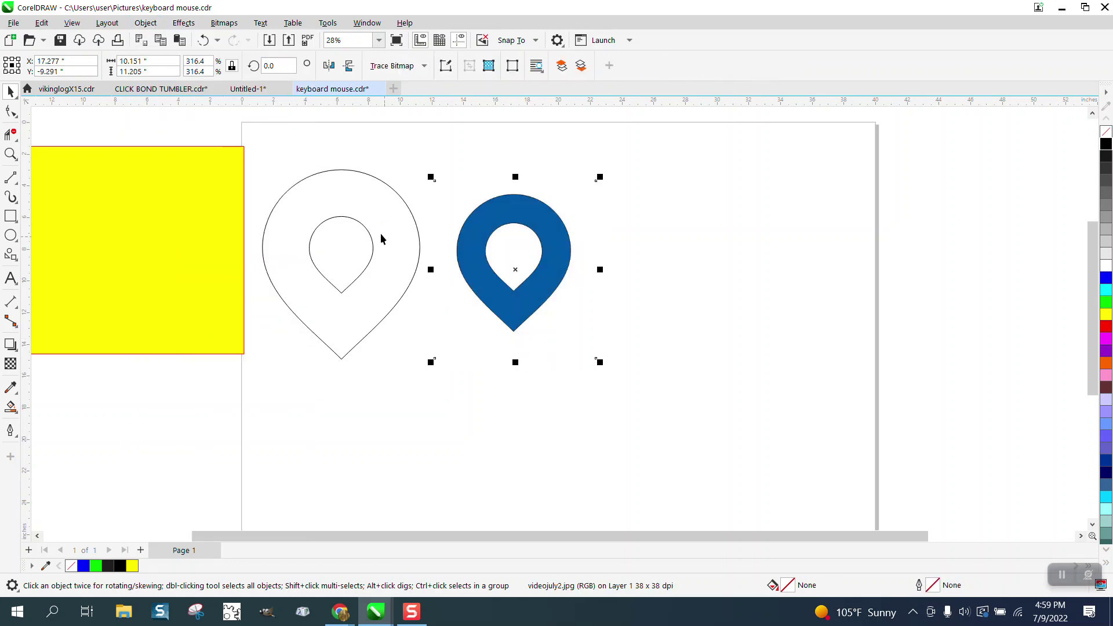
- Enlarge the inner teardrop proportionally about its center to about 4.6 by 5.5 inches
left_click(371, 239)
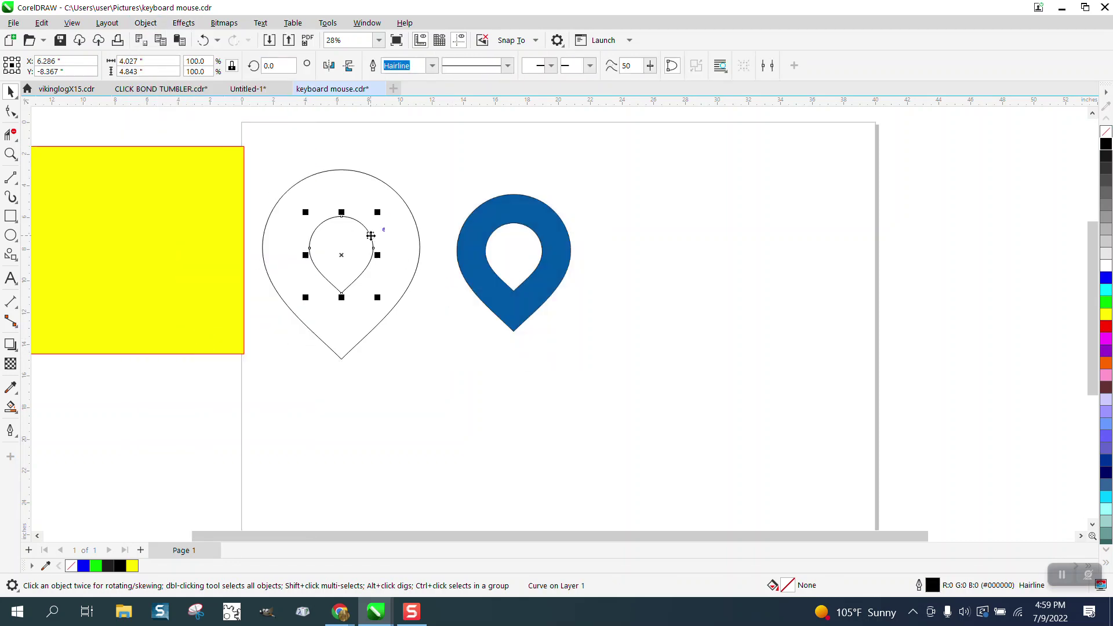
left_click_drag(377, 212, 384, 207)
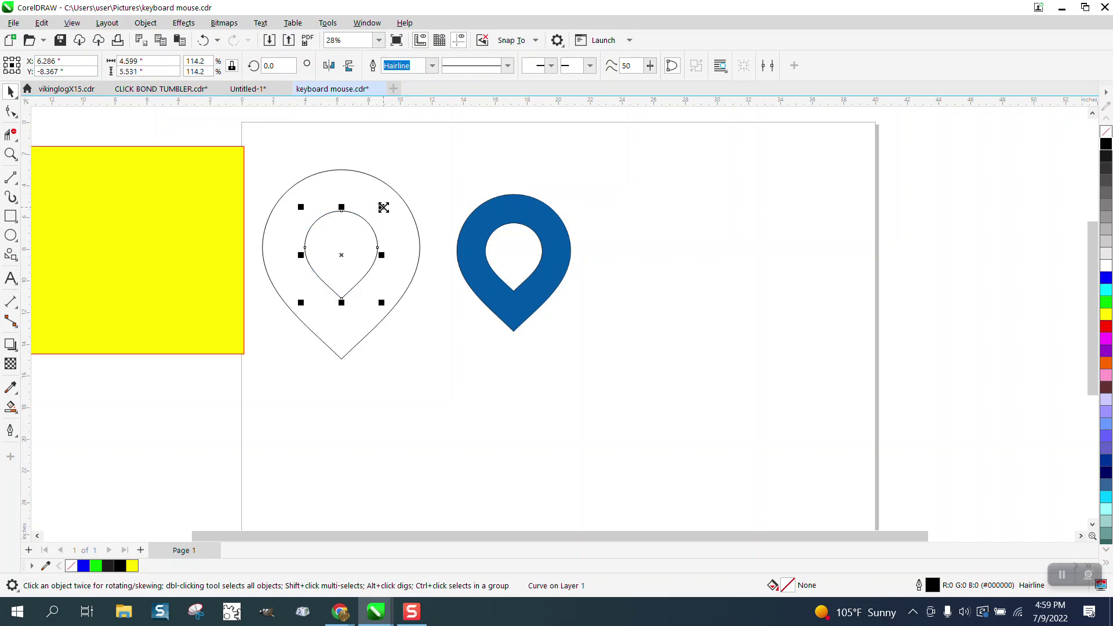
left_click(438, 196)
- Sample the reference pin's blue (#0059A7) as the Smart Fill color and fill the region between the two outlines
left_click(13, 408)
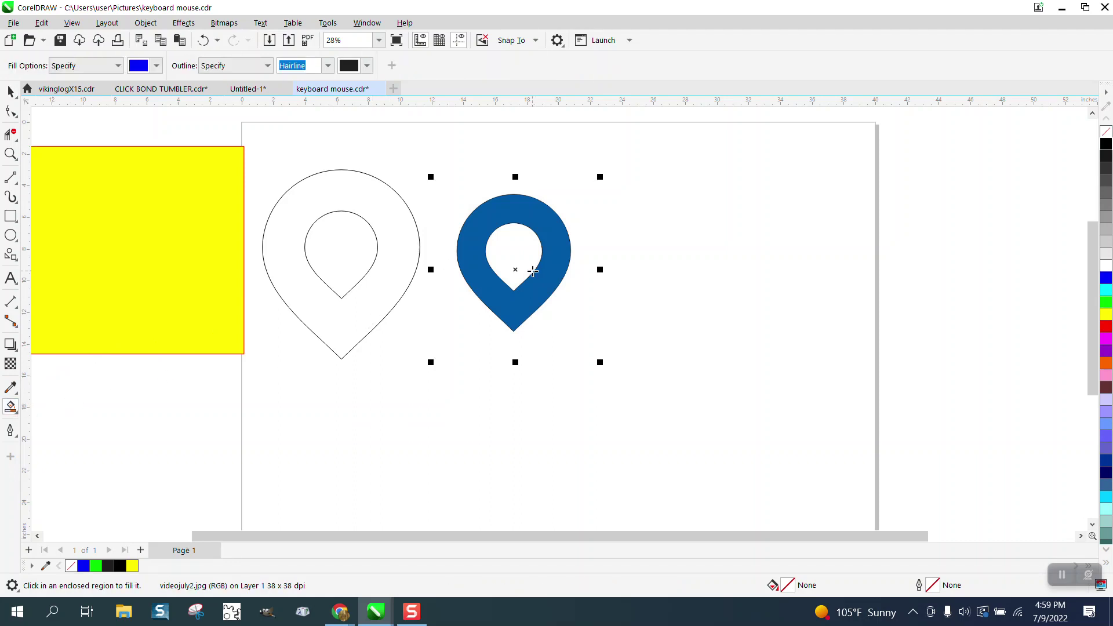
left_click(157, 66)
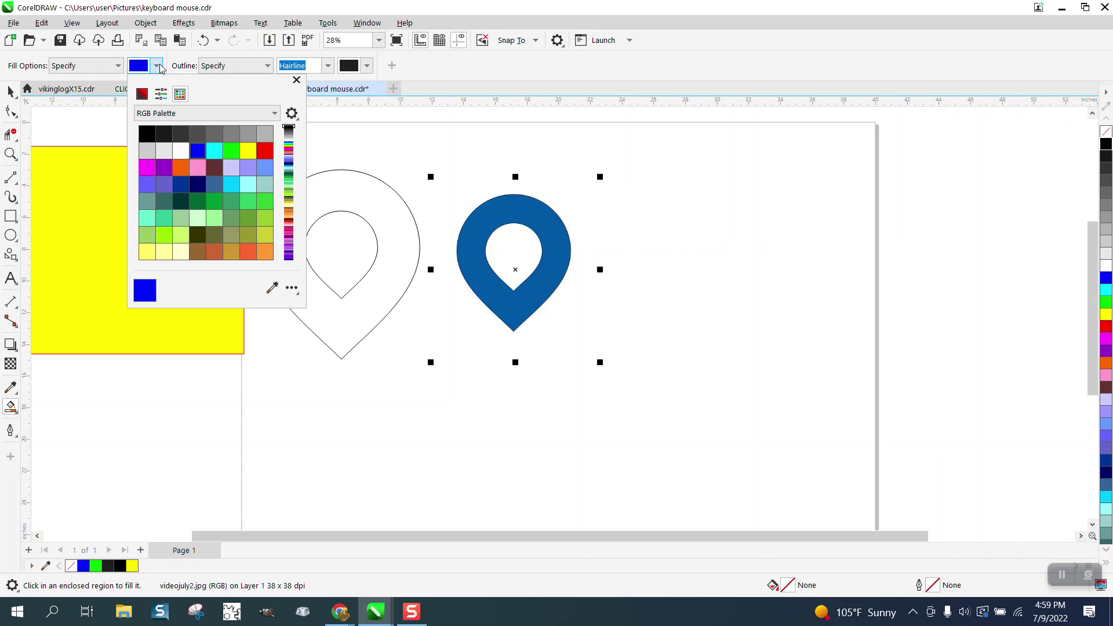
left_click(274, 288)
left_click(471, 243)
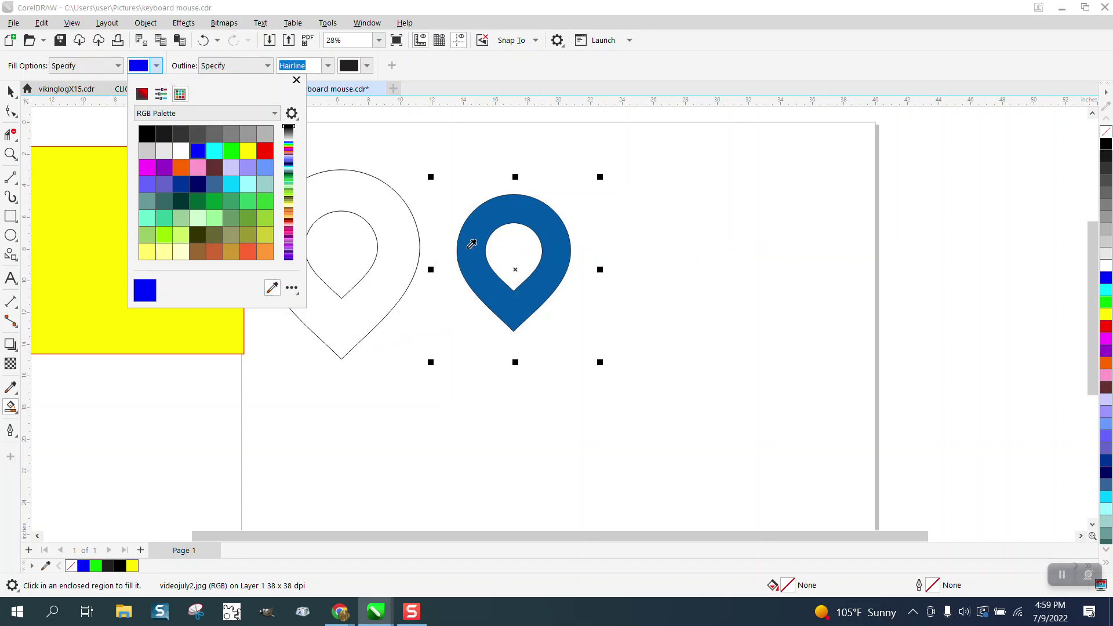
left_click(394, 247)
left_click(393, 248)
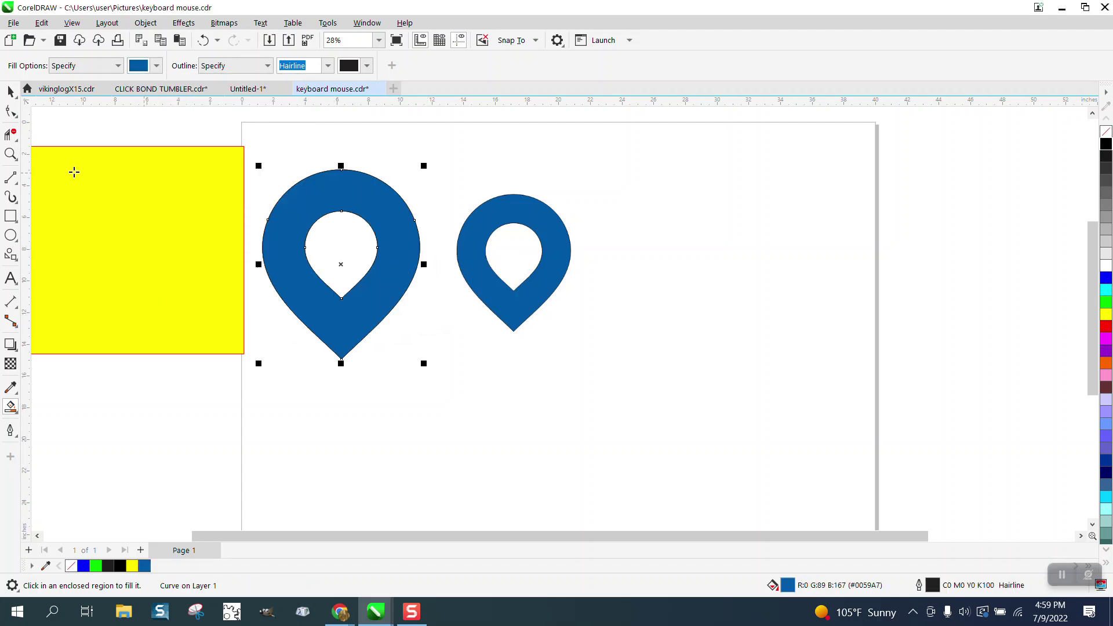
- Scale the filled pin down to about 7.04 by 8.47 inches and place it just beyond the reference pin for comparison
left_click(11, 90)
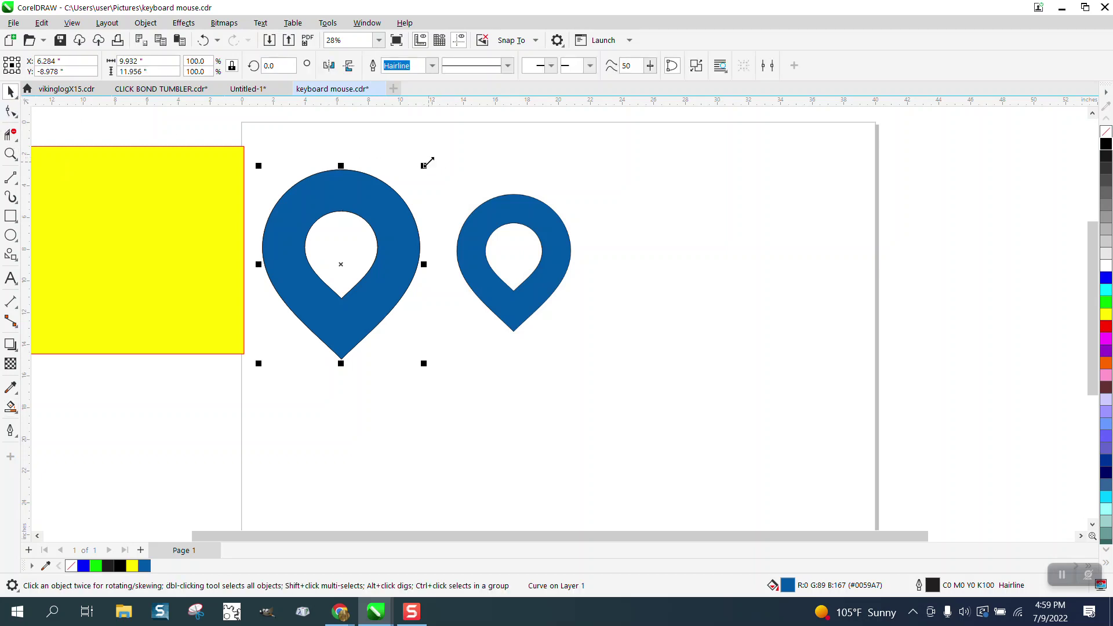
left_click_drag(423, 166, 387, 210)
left_click_drag(351, 268, 665, 250)
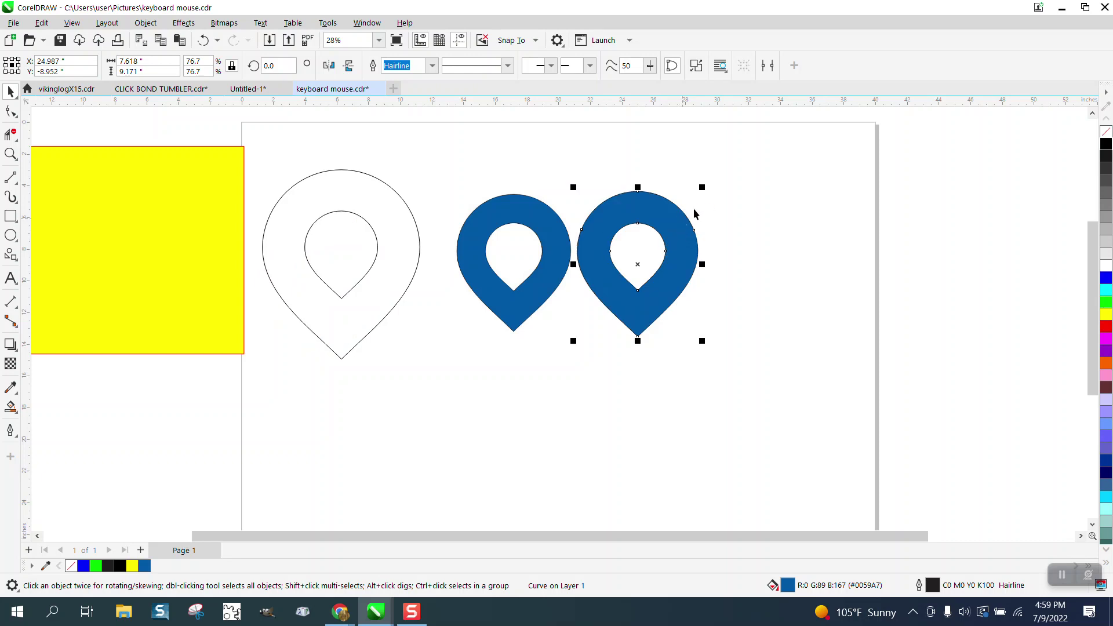
left_click_drag(702, 185, 724, 218)
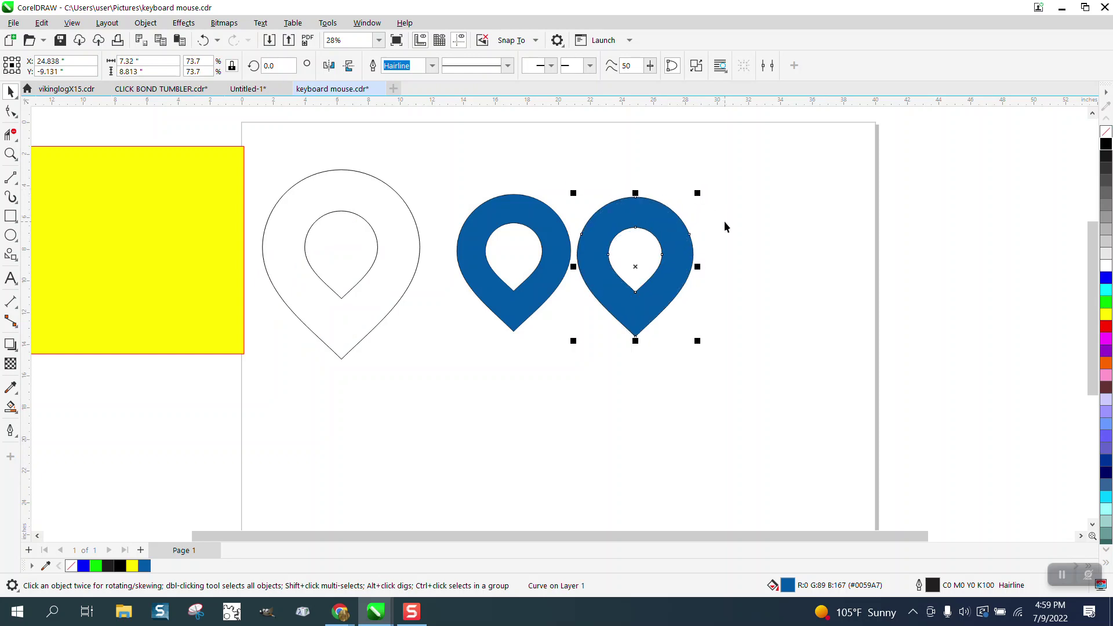
left_click_drag(697, 341, 693, 336)
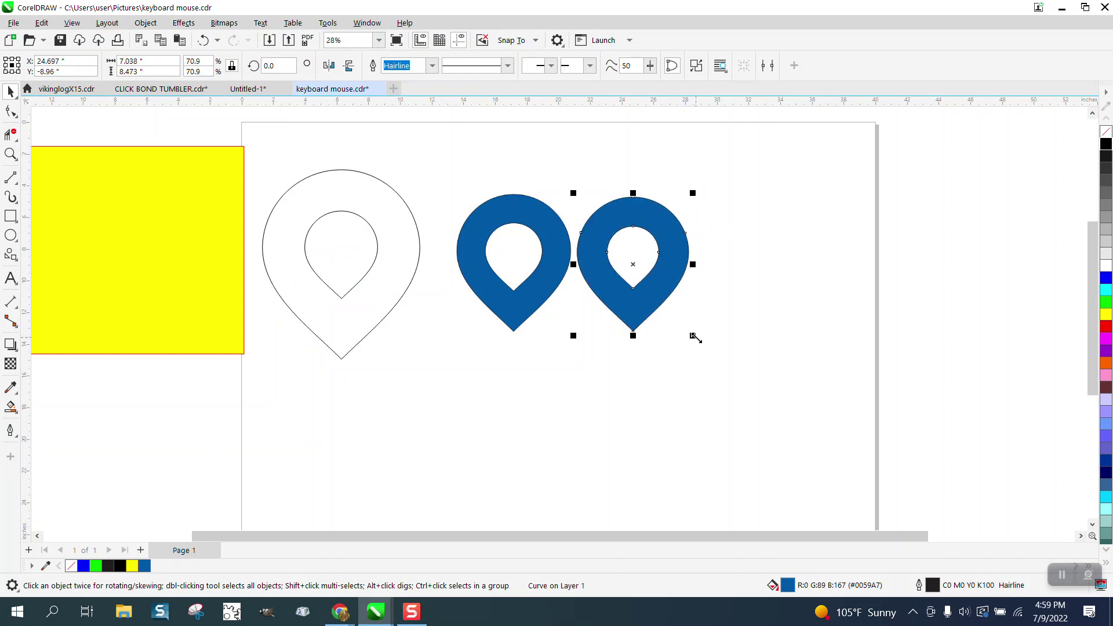
- Delete the leftover unfilled pin outlines and the yellow rectangle, keeping only the two blue pins
scroll(357, 278, "down", 2)
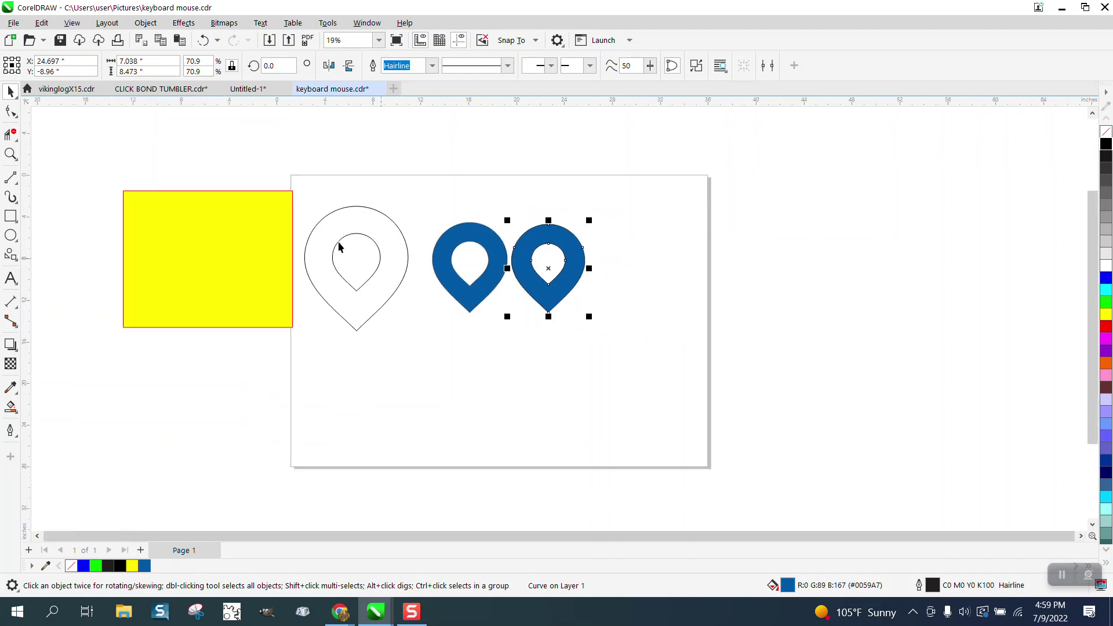
left_click_drag(135, 150, 443, 363)
key("Delete")
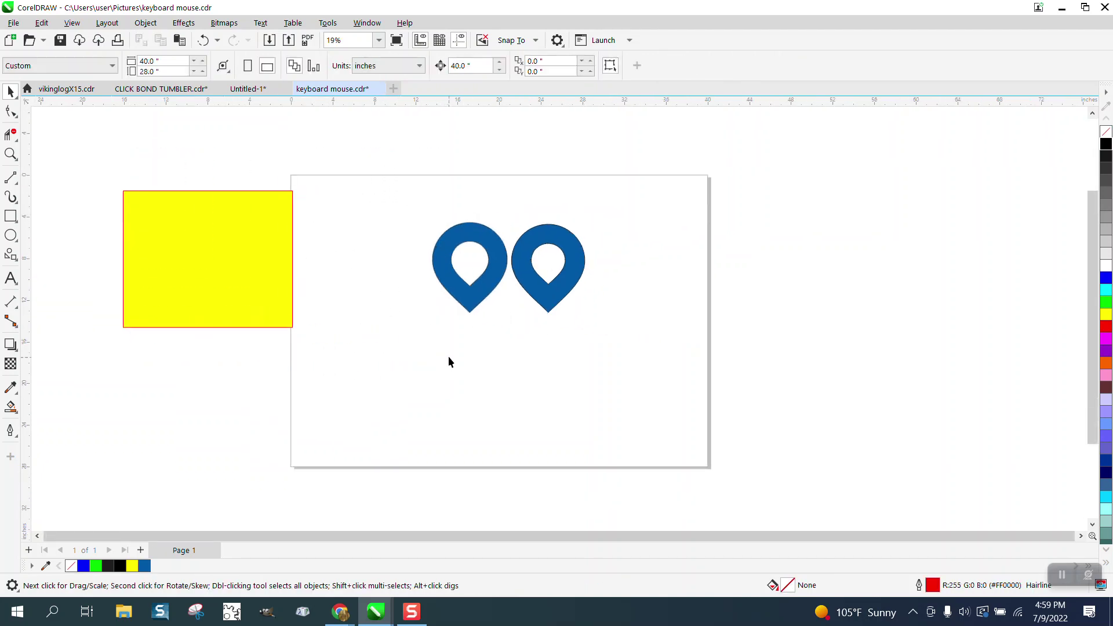
left_click(250, 259)
key("Delete")
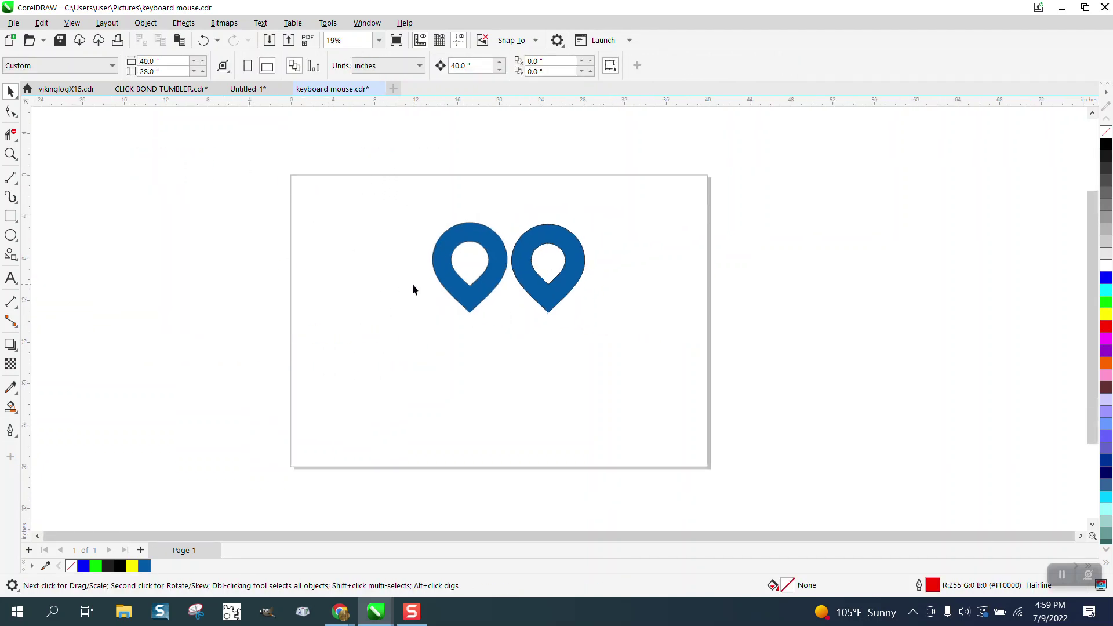